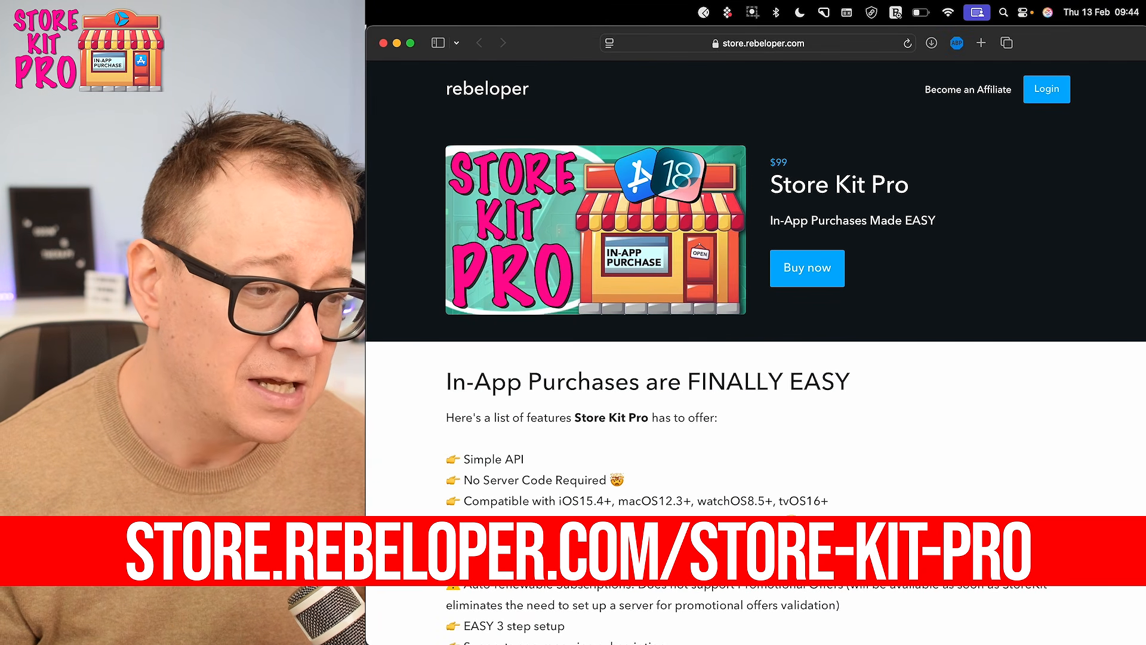
pyautogui.press('super+Tab')
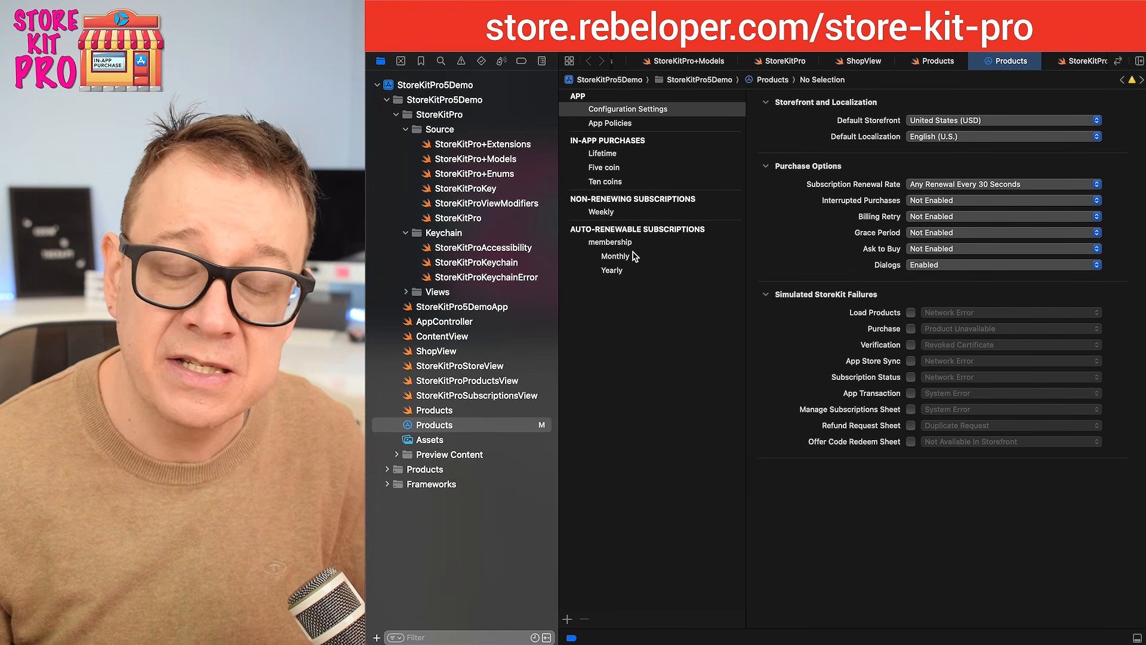
pyautogui.click(644, 320)
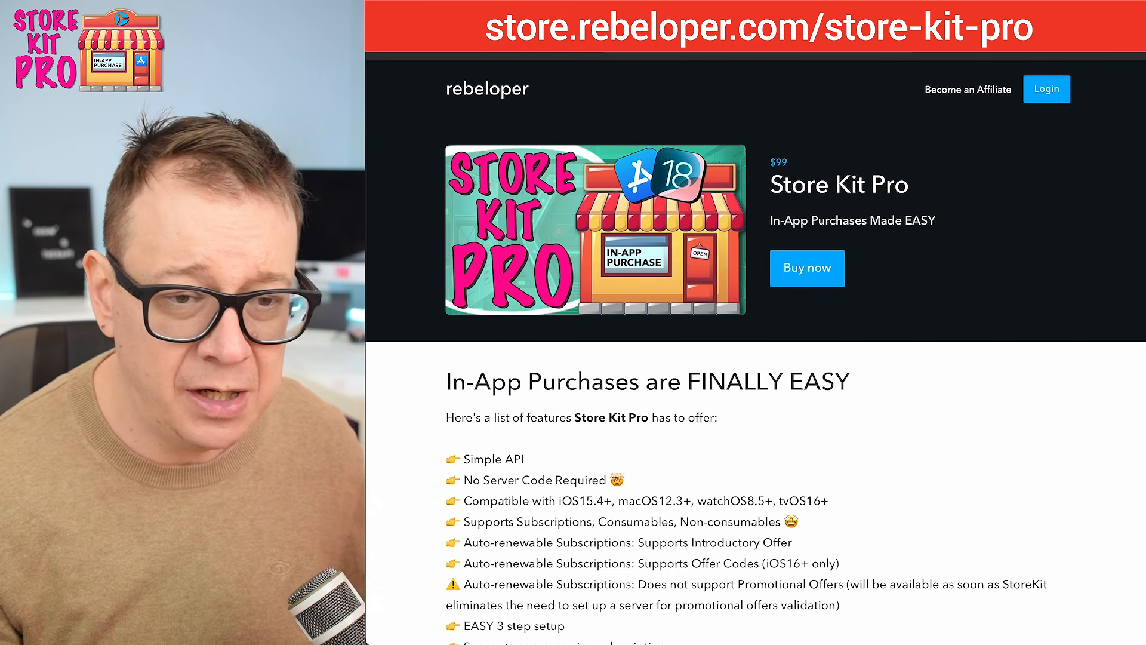
# Step: Open the Apple Developer website in a new browser tab
pyautogui.press('super+t')
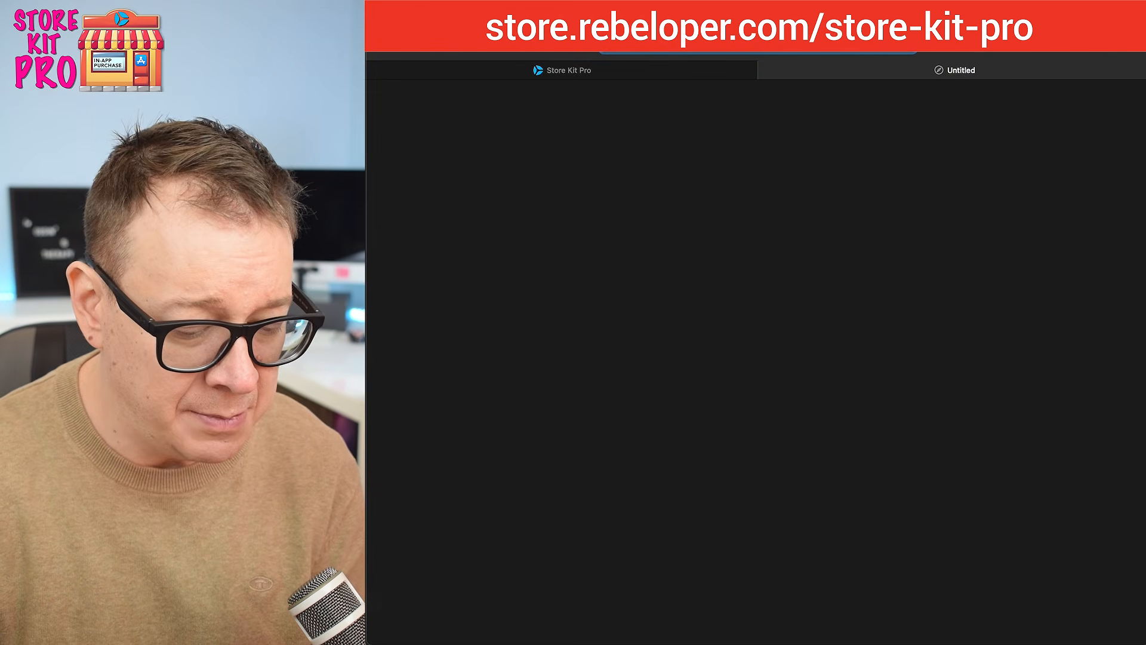
pyautogui.write('dev')
pyautogui.press('Return')
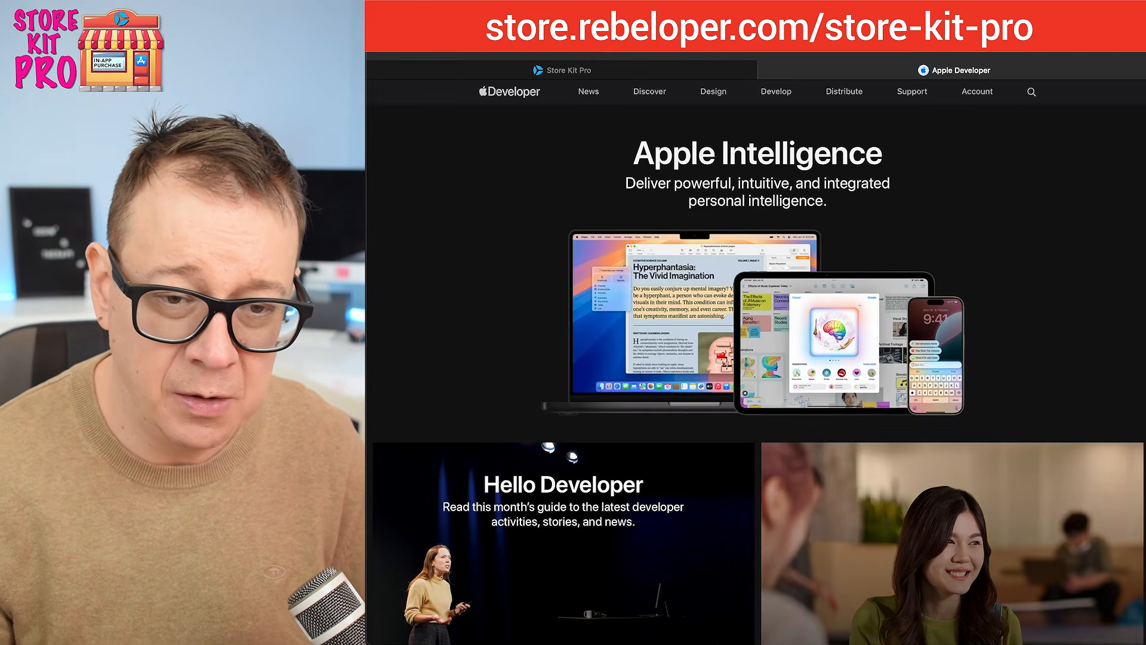
# Step: Sign in to the Apple Developer account with the saved e-mail and password and open the App Store Connect apps list
pyautogui.click(979, 95)
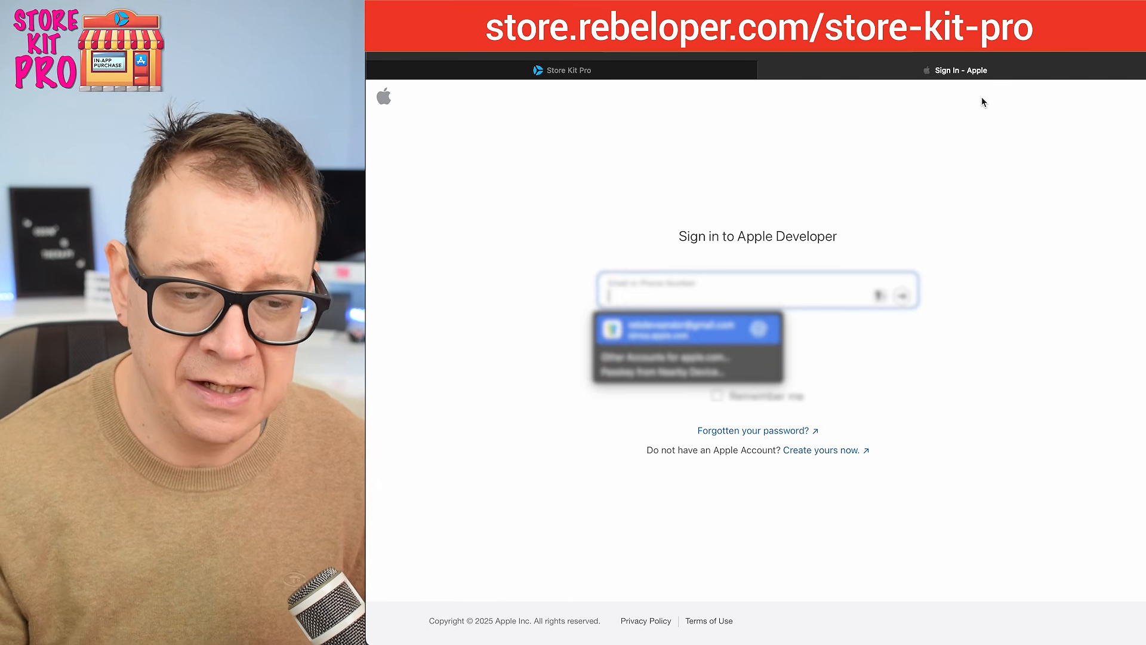
pyautogui.press('Return')
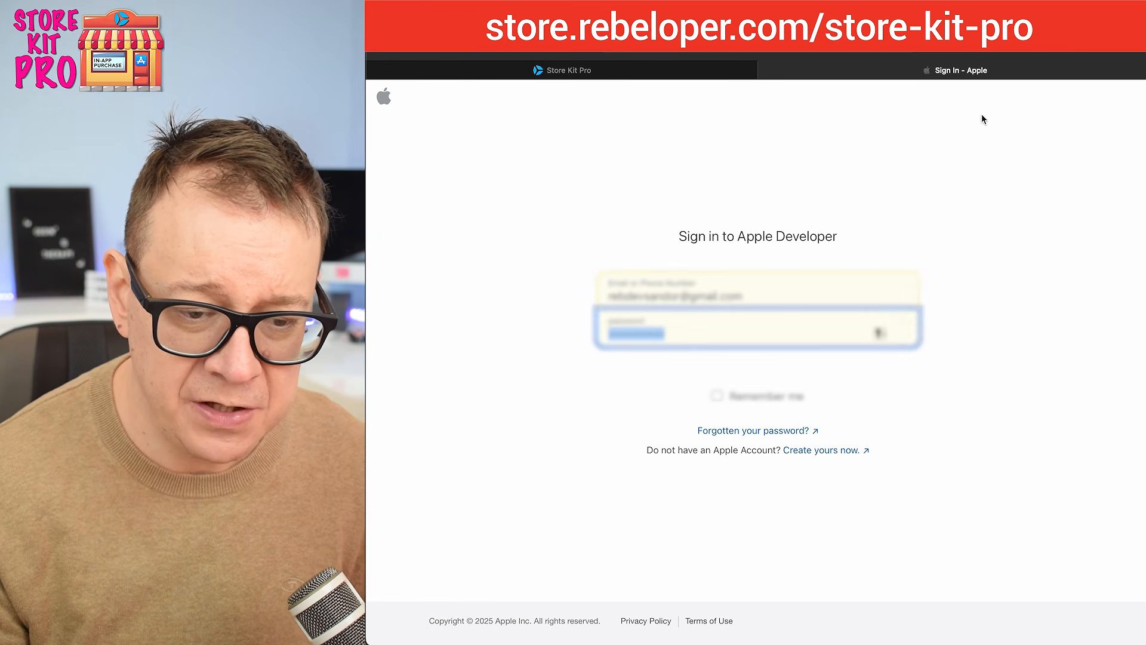
pyautogui.press('Return')
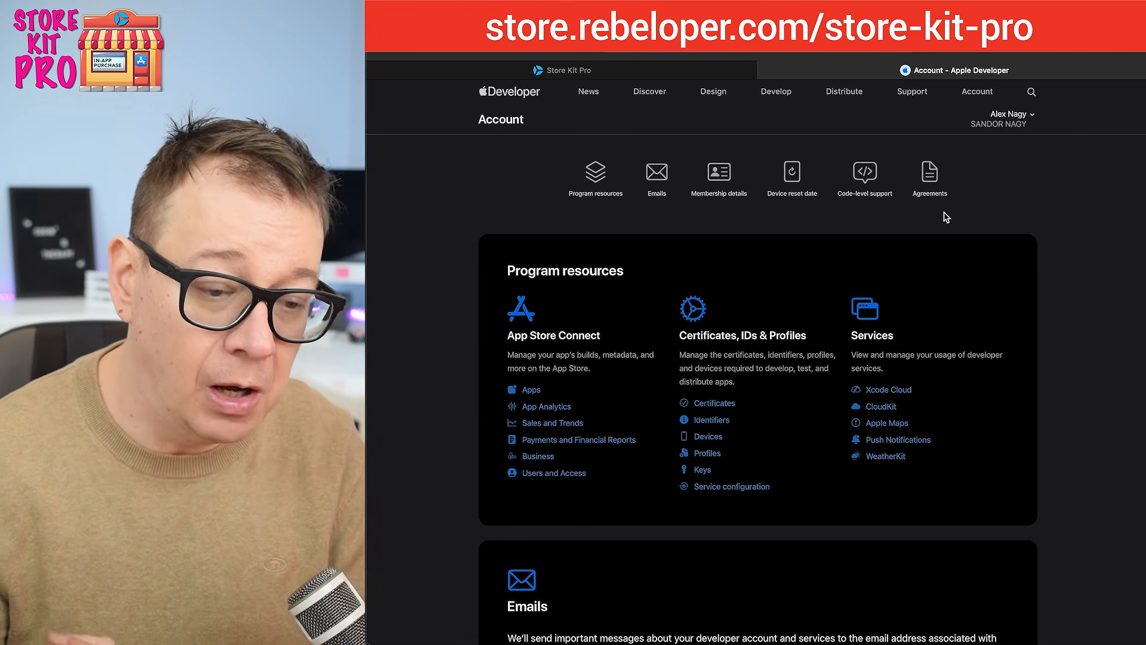
pyautogui.click(531, 391)
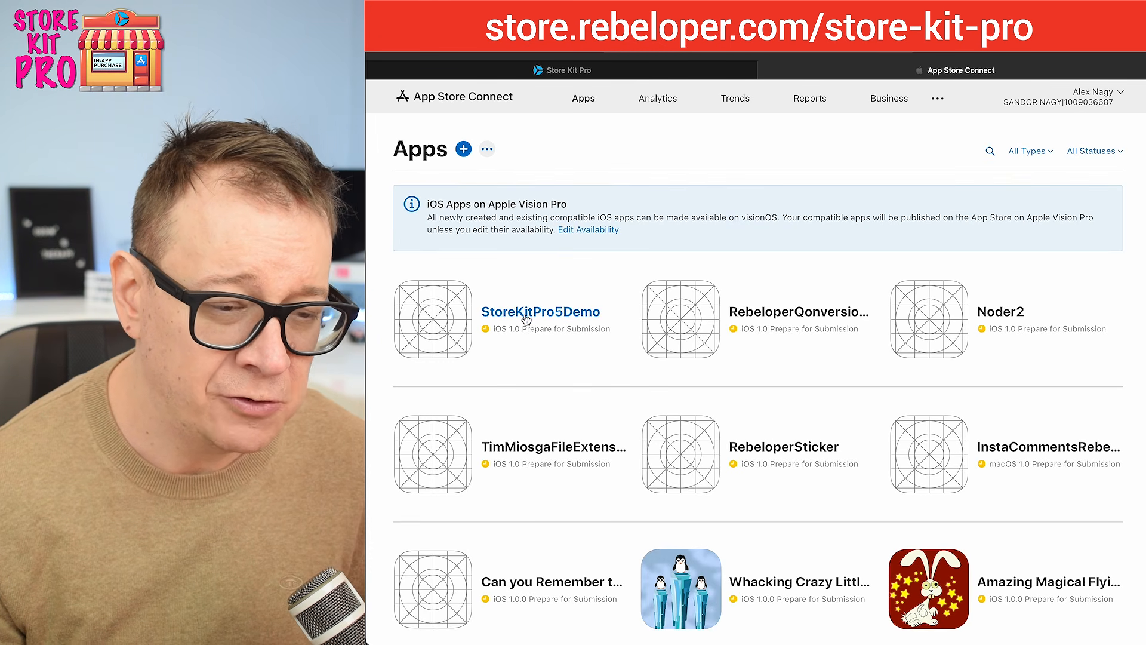
pyautogui.click(464, 151)
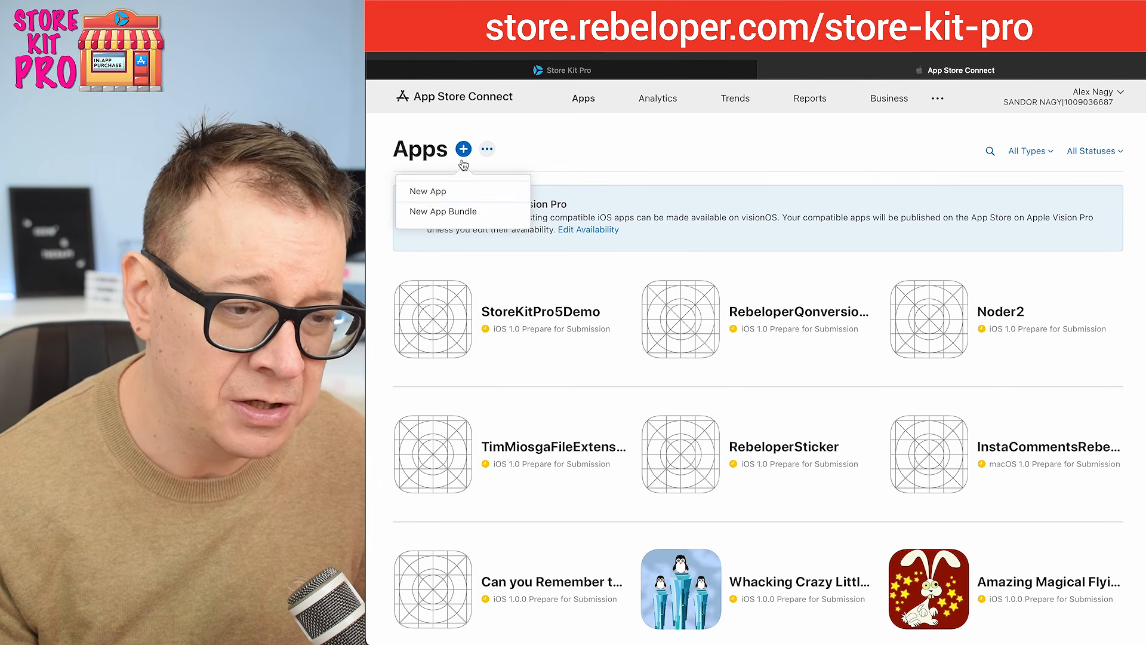
pyautogui.click(441, 191)
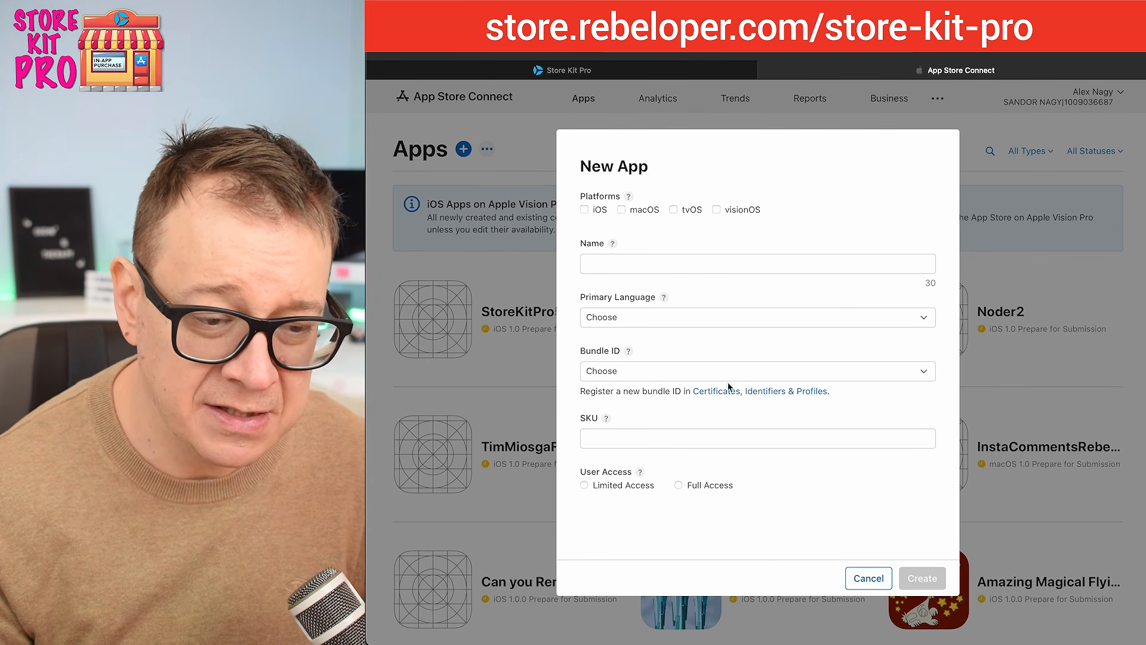
pyautogui.click(866, 579)
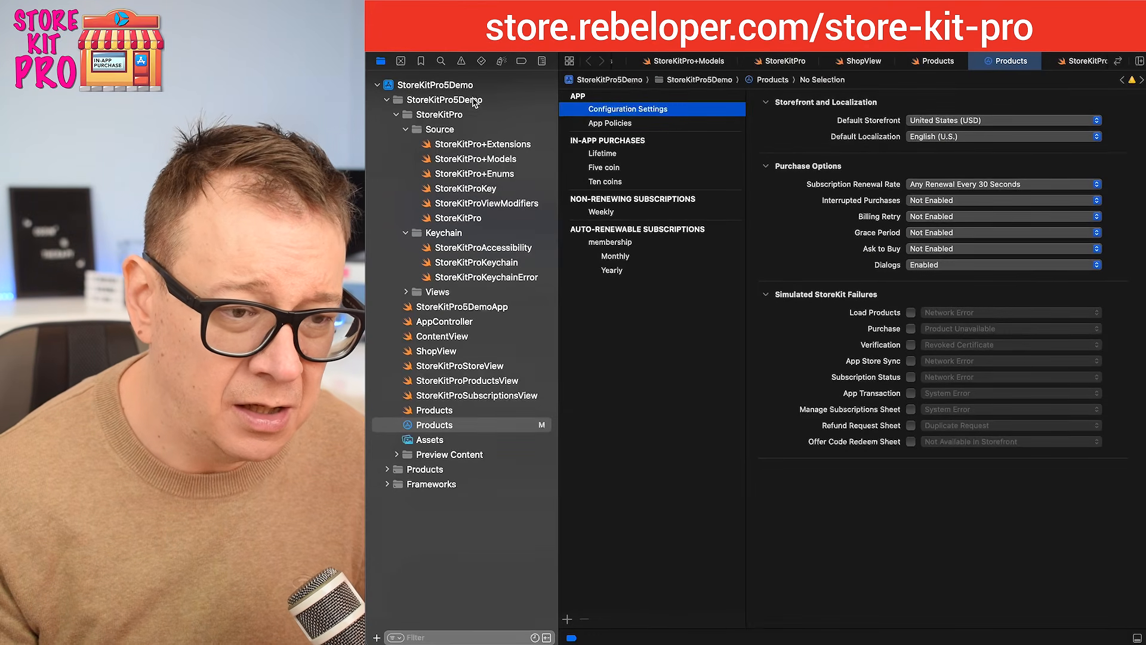
# Step: Check the StoreKitPro5Demo project's signing settings and bundle identifier in Xcode, returning to App Store Connect
pyautogui.click(454, 85)
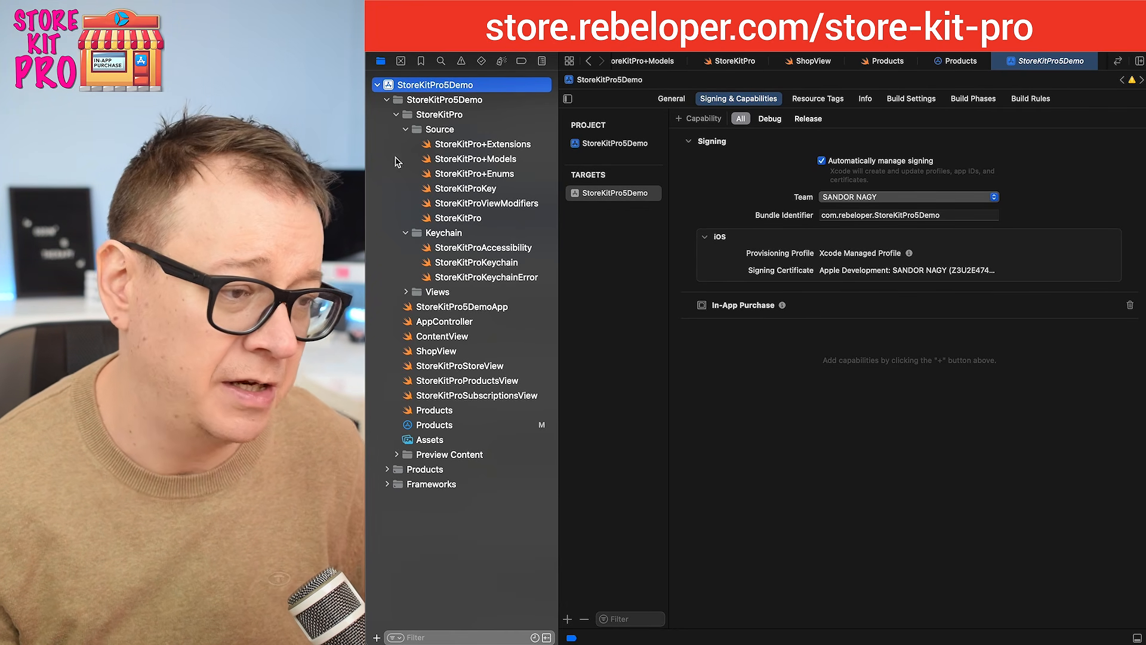
pyautogui.press('super+Tab')
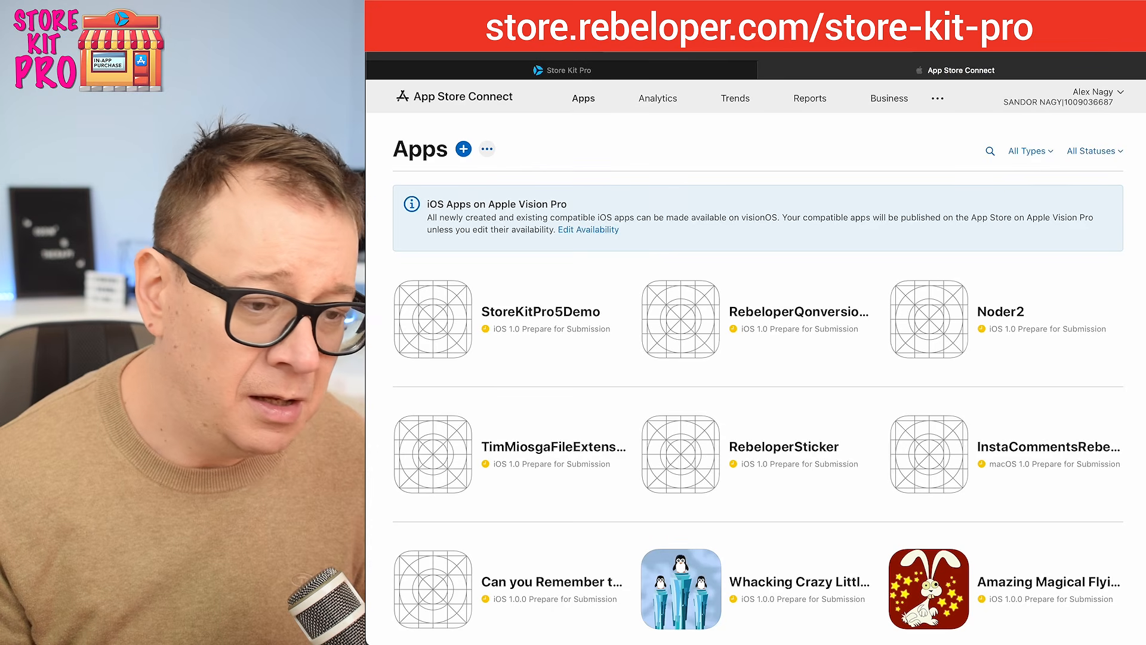
# Step: Open the StoreKitPro5Demo app record from the apps list and view its iOS version page
pyautogui.click(535, 313)
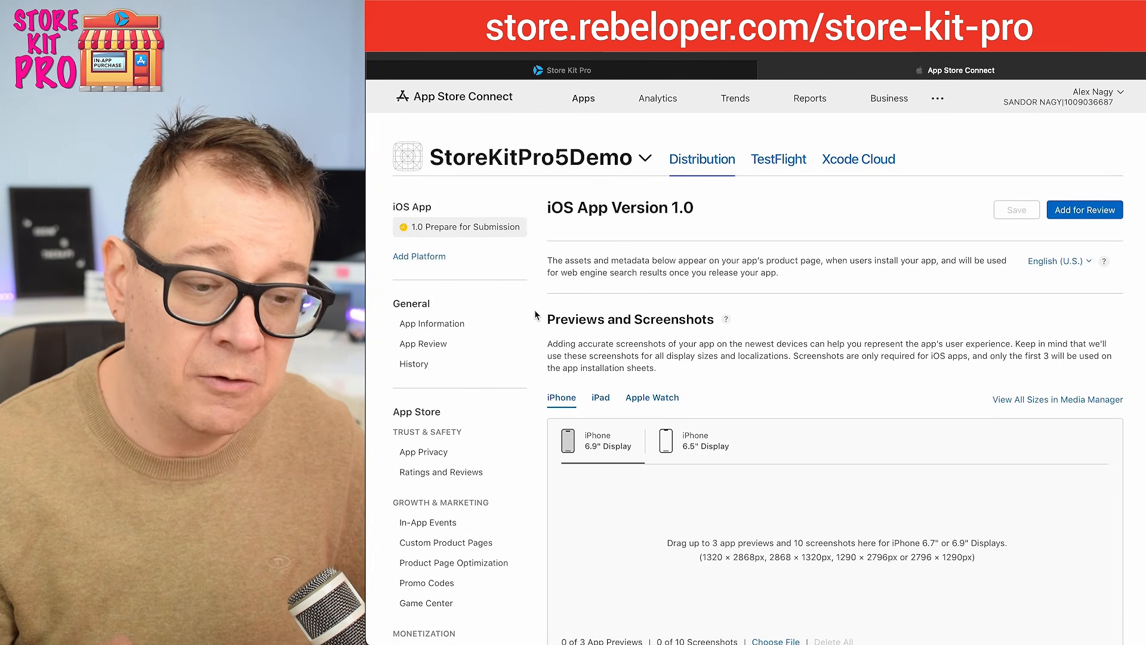
pyautogui.scroll(-6, 536, 314)
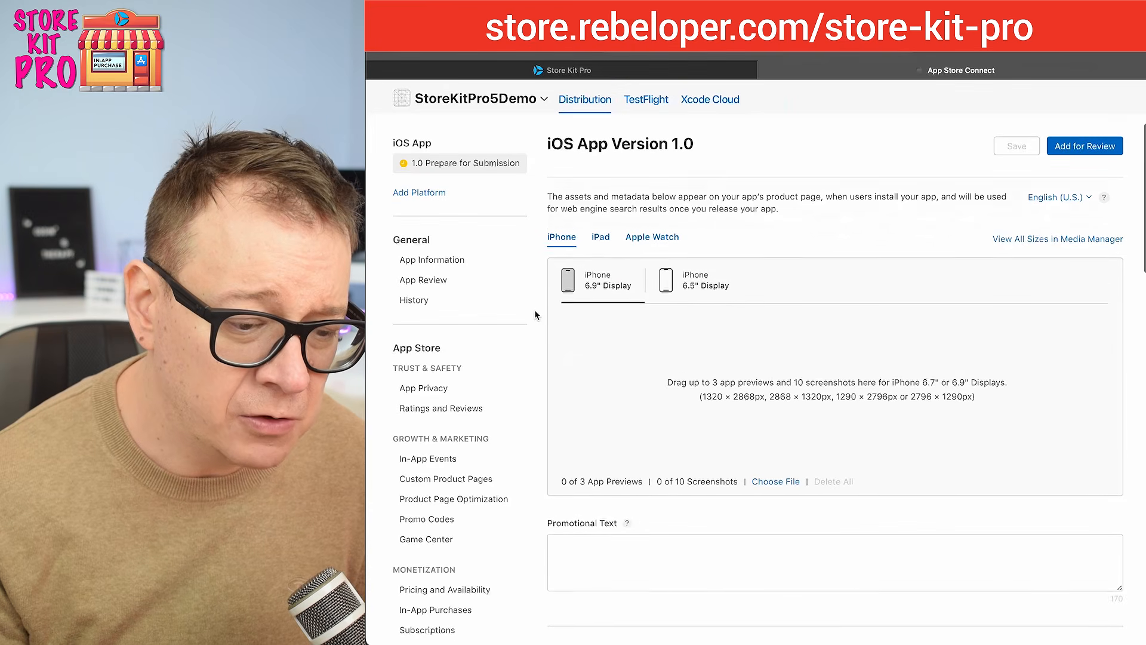
pyautogui.scroll(-1, 503, 322)
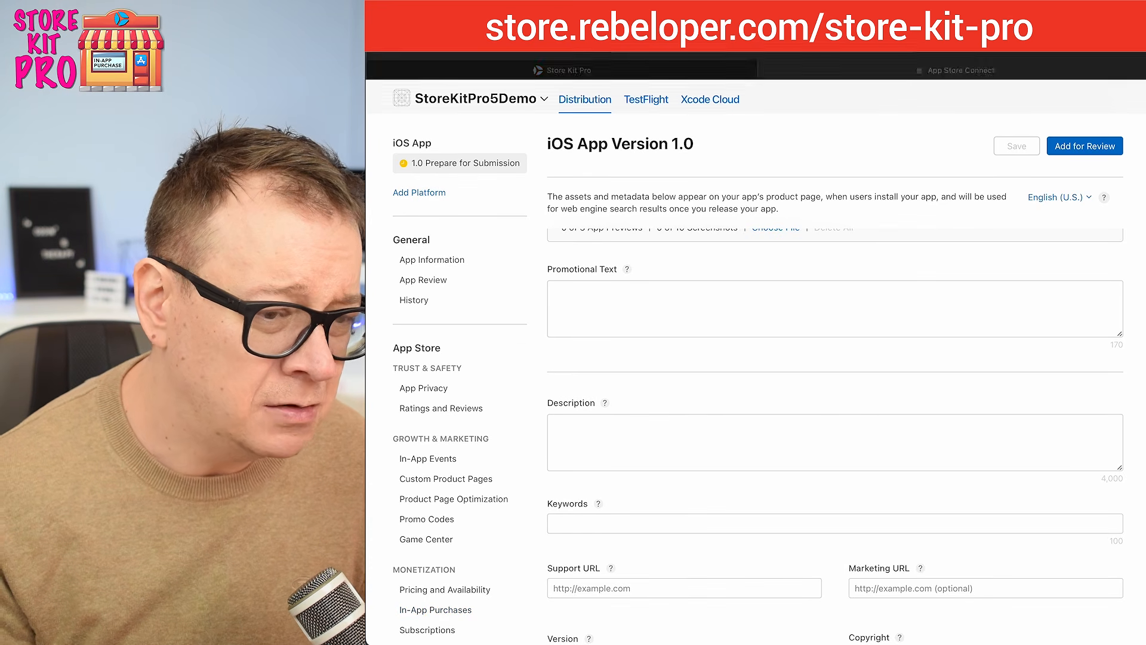
# Step: Switch to Xcode and review the in-app purchases, non-renewing subscription and membership subscriptions in the Products StoreKit configuration
pyautogui.press('super+Tab')
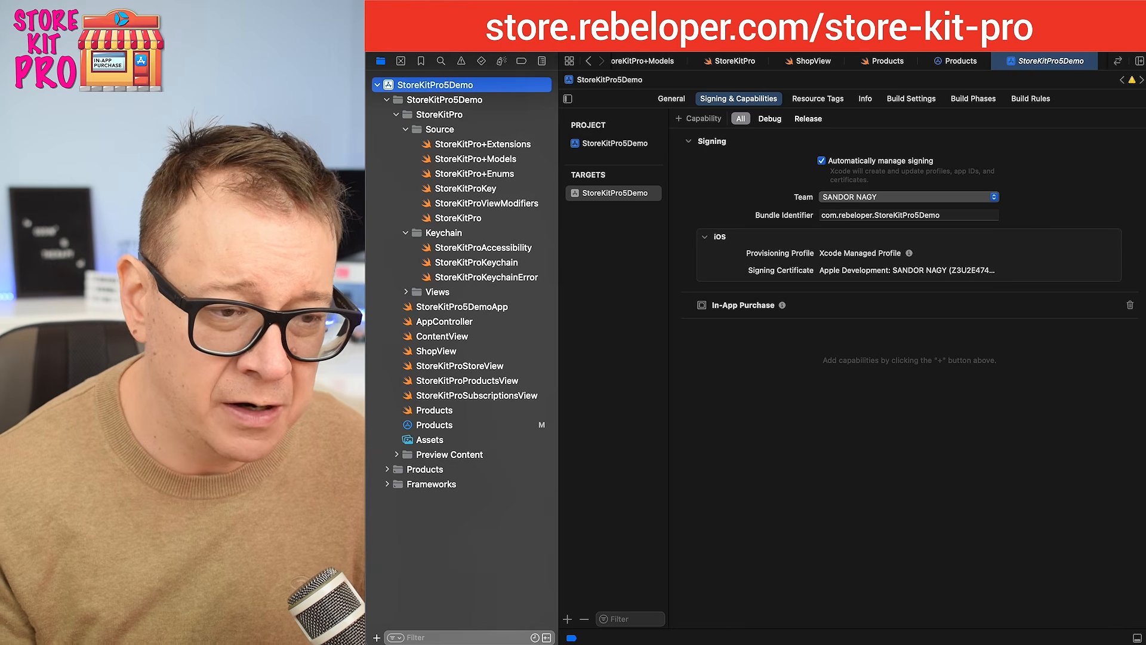
pyautogui.click(464, 430)
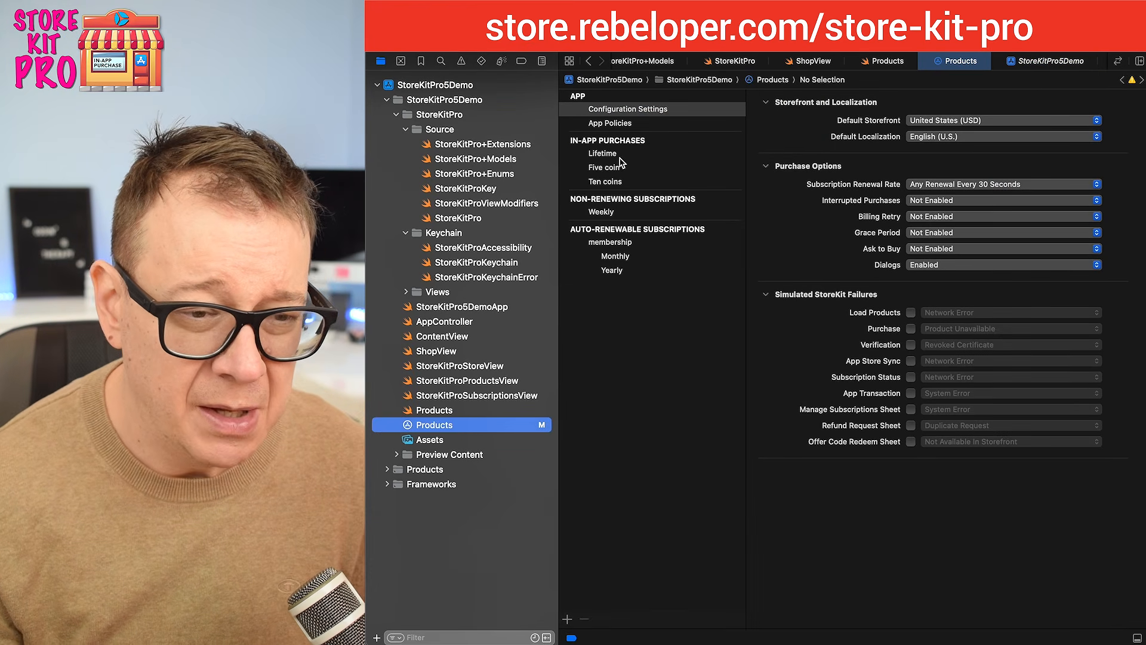
pyautogui.click(621, 159)
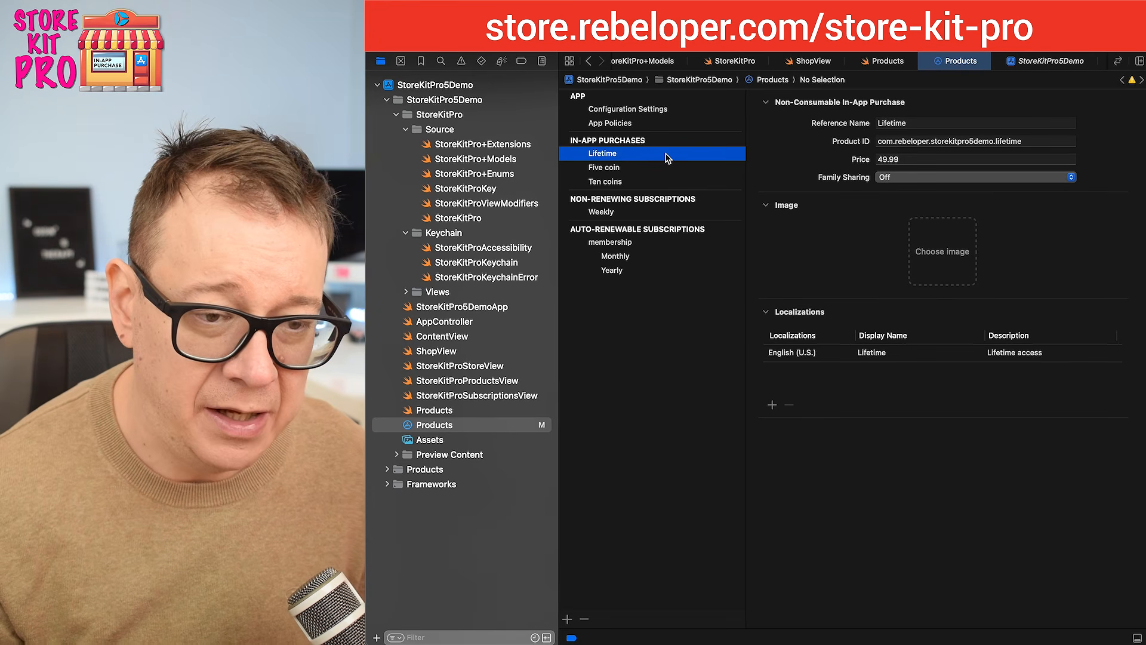
pyautogui.click(628, 169)
pyautogui.click(630, 184)
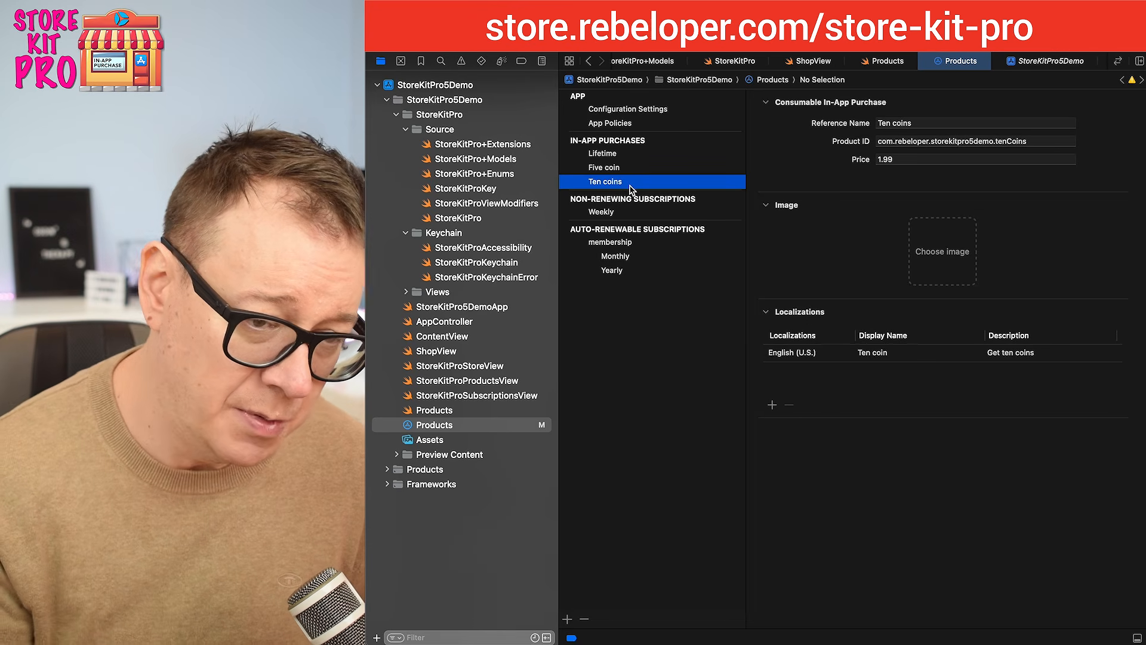
pyautogui.click(630, 215)
pyautogui.click(632, 245)
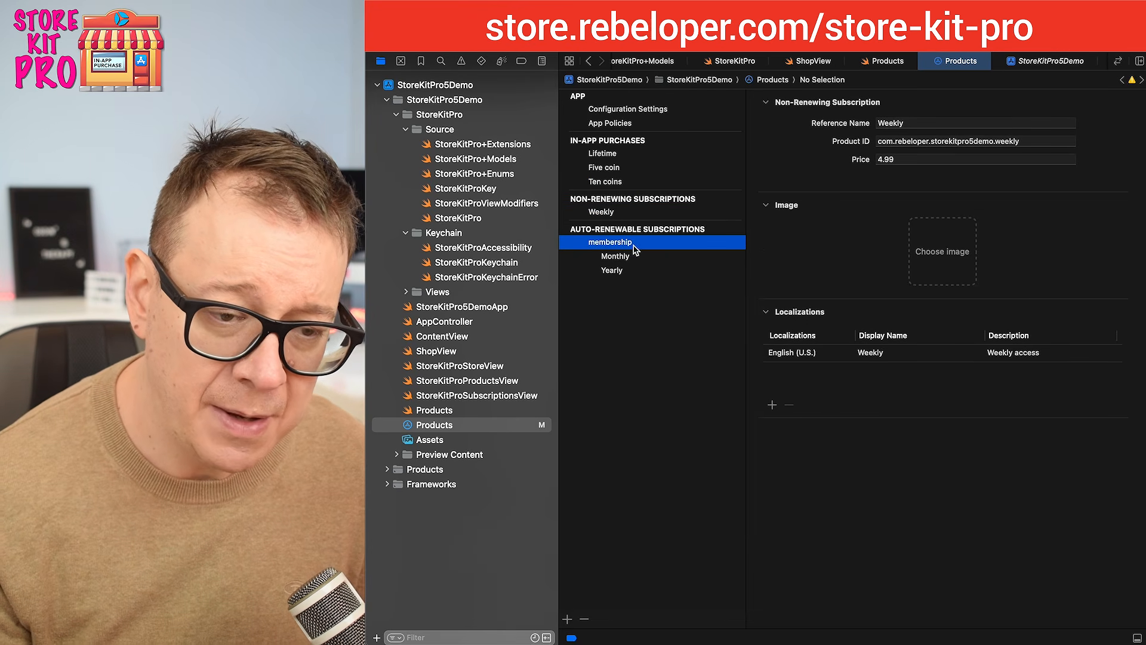
pyautogui.click(635, 258)
pyautogui.click(637, 271)
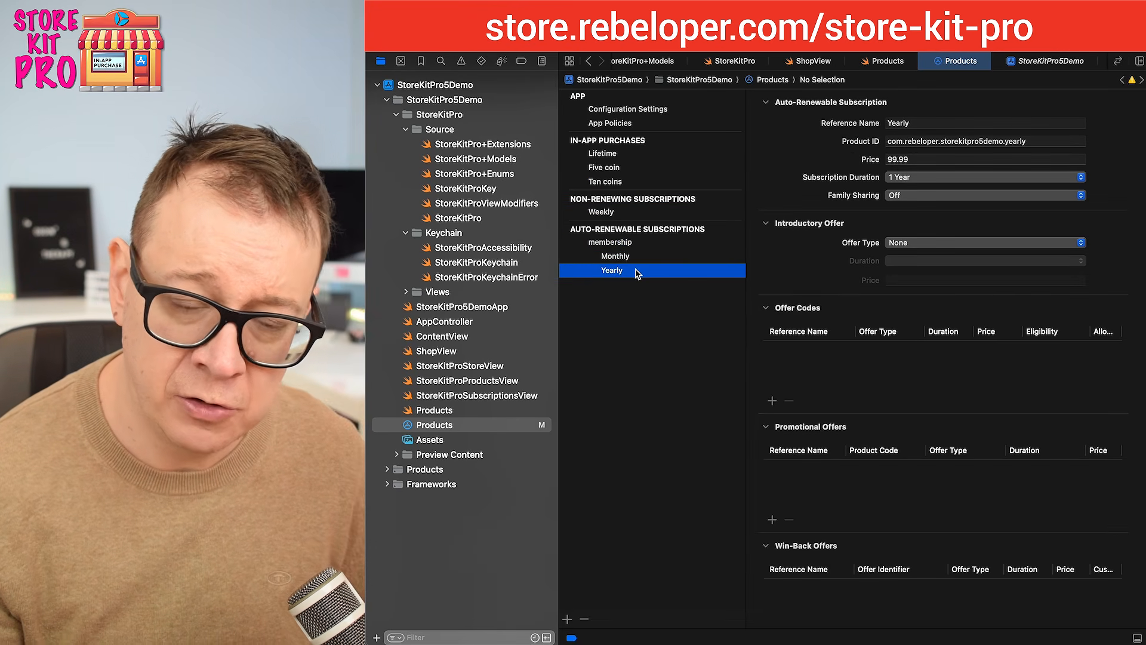
# Step: Start a Non-Consumable in-app purchase in App Store Connect with the reference name Lifetime, matching the Lifetime product in Xcode
pyautogui.click(632, 156)
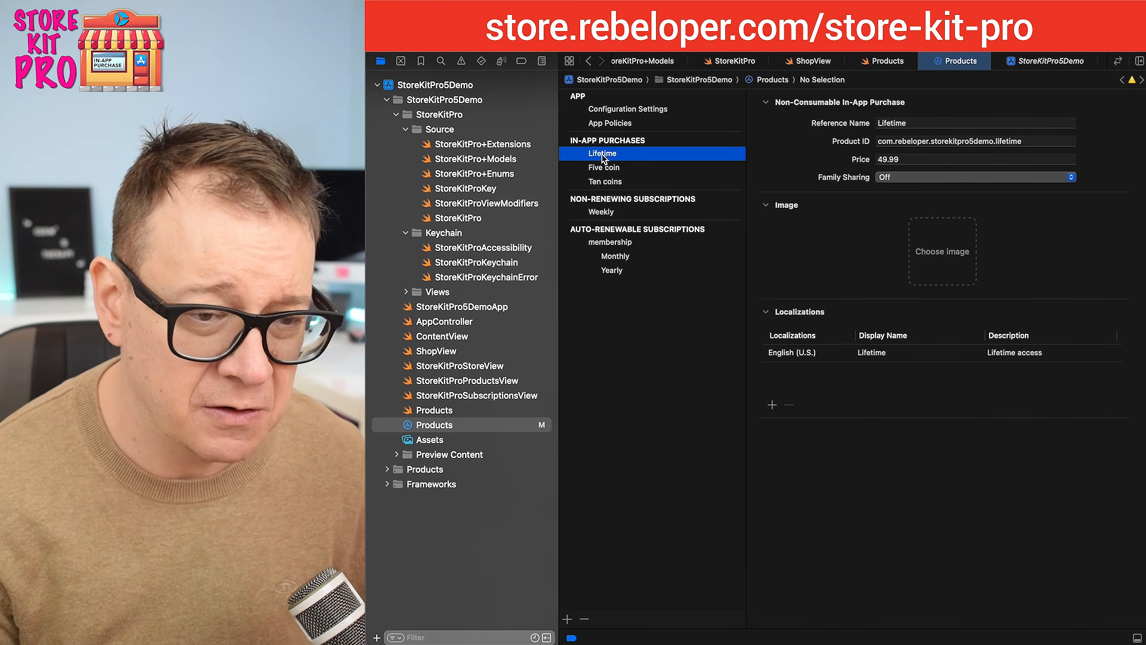
pyautogui.doubleClick(890, 123)
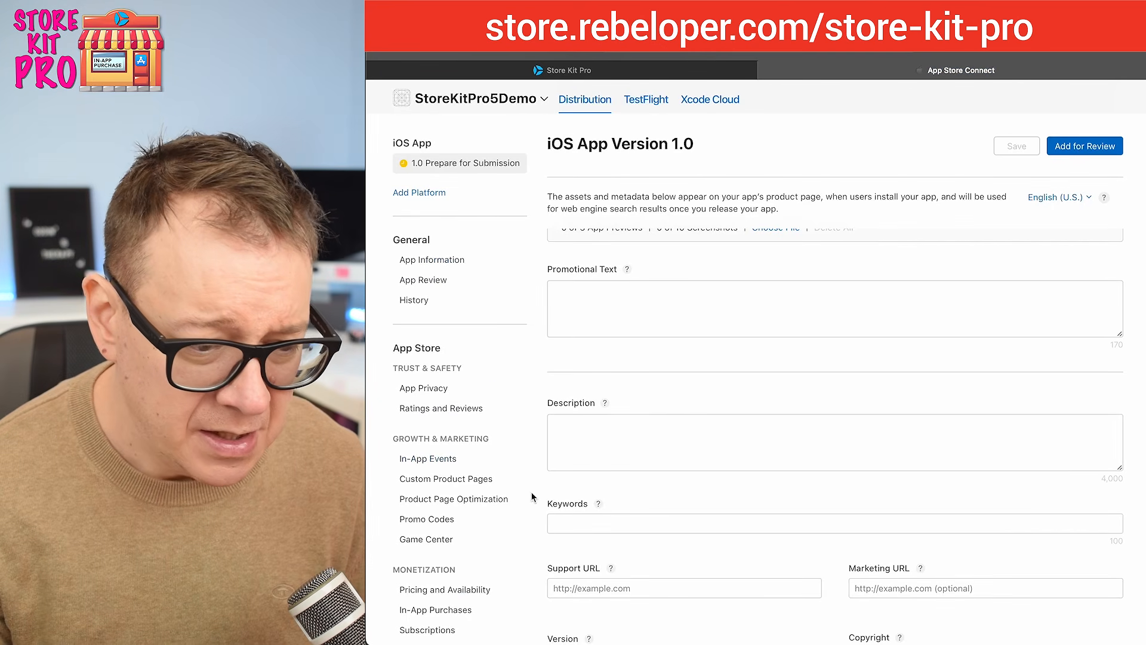
pyautogui.click(435, 610)
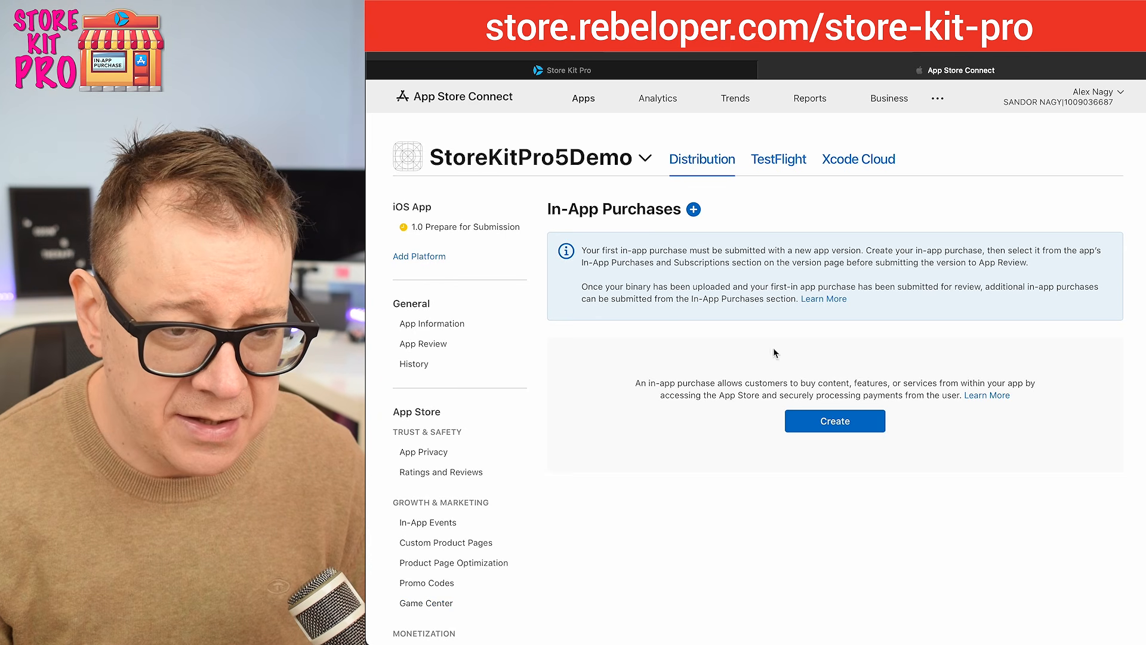
pyautogui.click(818, 422)
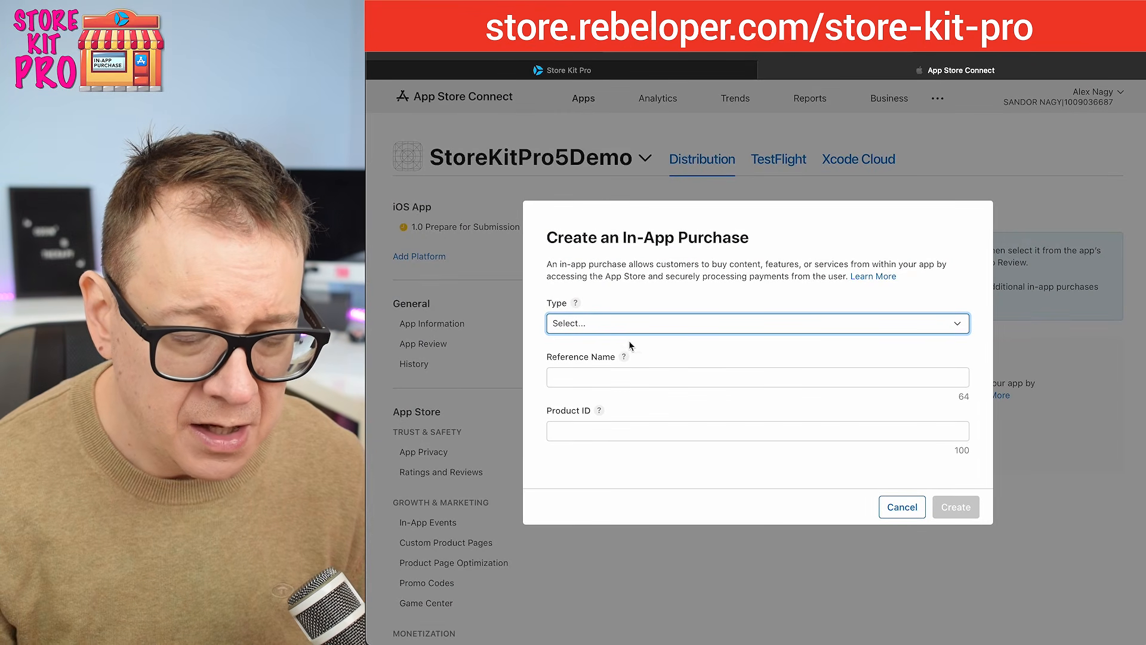
pyautogui.click(958, 324)
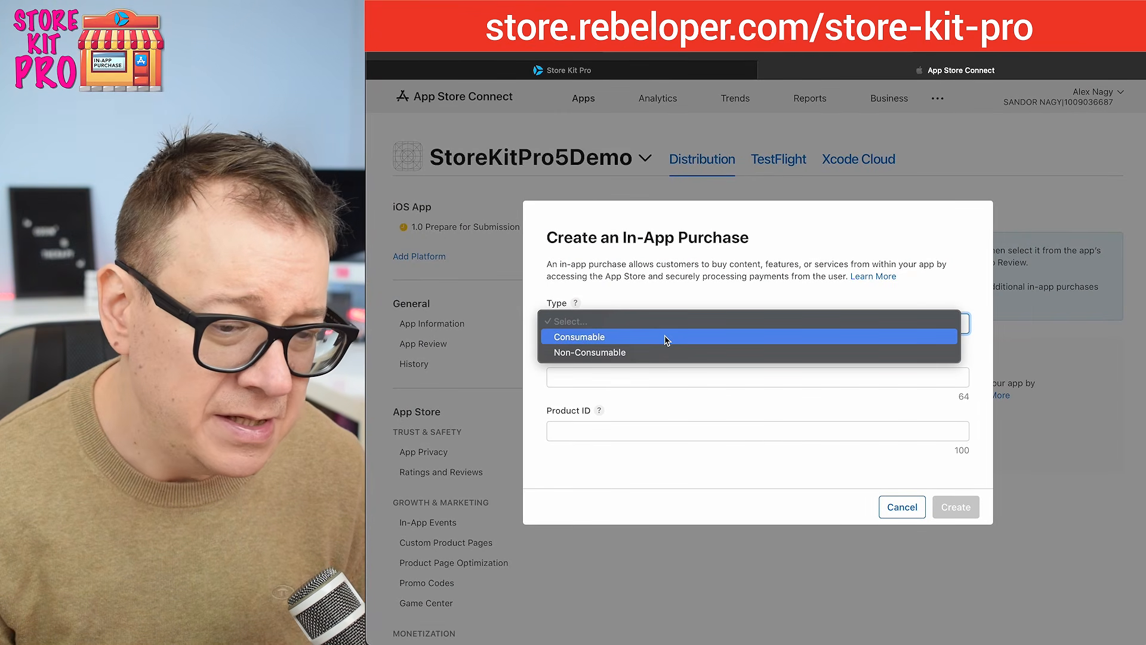
pyautogui.click(638, 352)
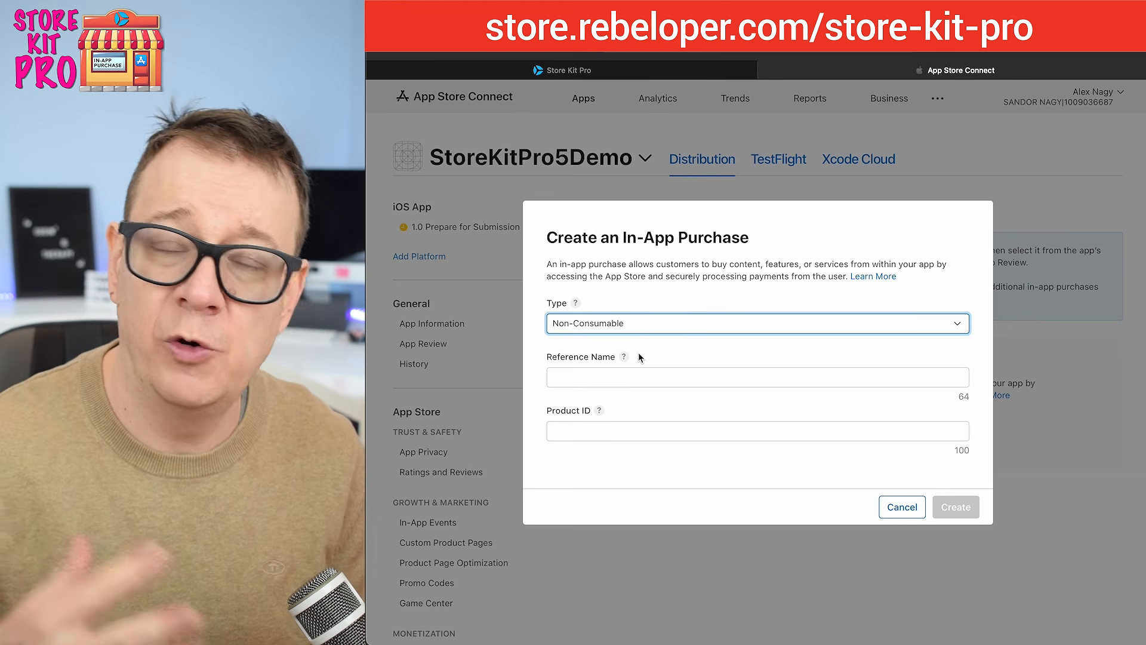
pyautogui.click(590, 376)
pyautogui.write('Lifetime')
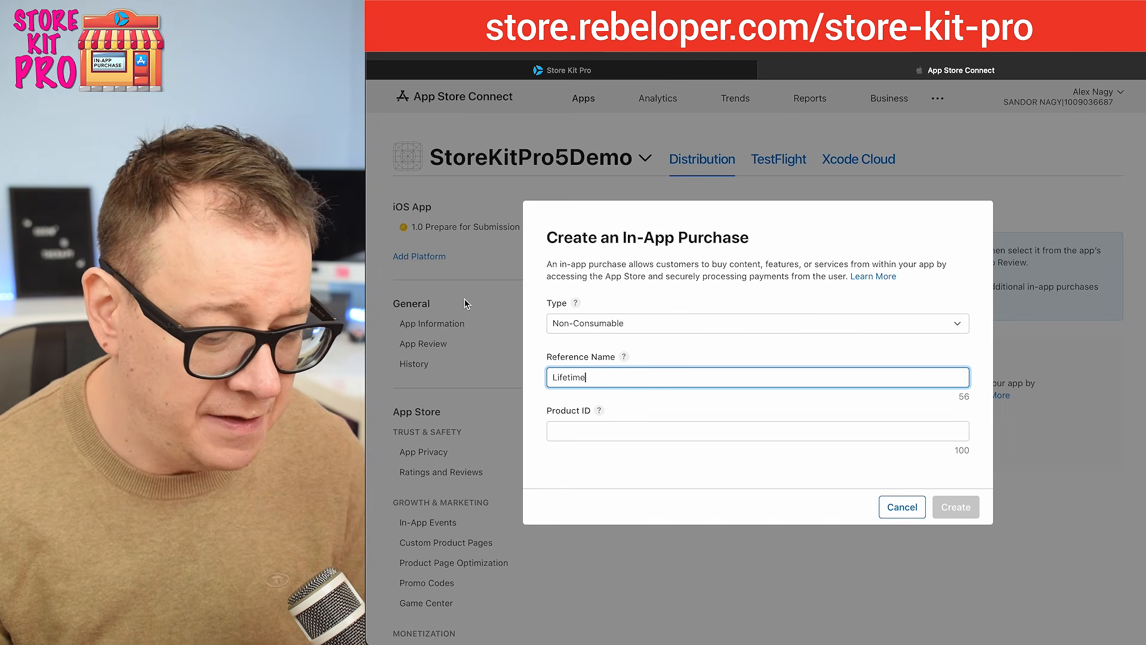
# Step: Copy the product ID com.rebeloper.storekitpro5demo.lifetime from Xcode into the new in-app purchase's Product ID and create the purchase
pyautogui.press('super+Tab')
pyautogui.click(938, 144)
pyautogui.tripleClick(938, 144)
pyautogui.press('super+c')
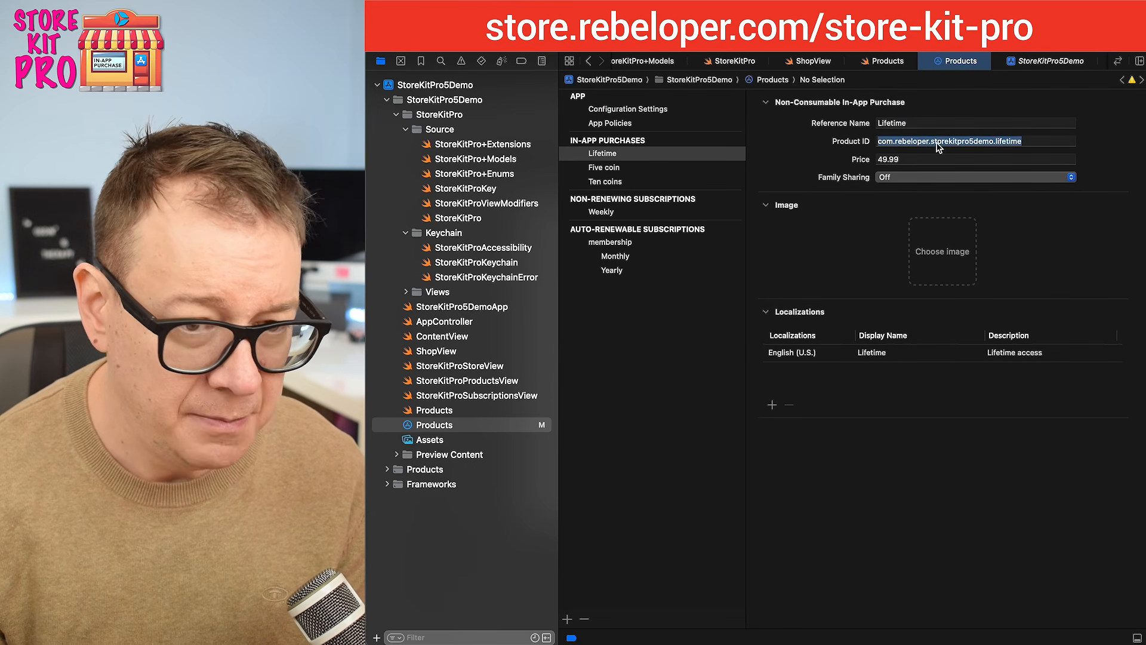
pyautogui.press('super+Tab')
pyautogui.click(583, 425)
pyautogui.press('super+v')
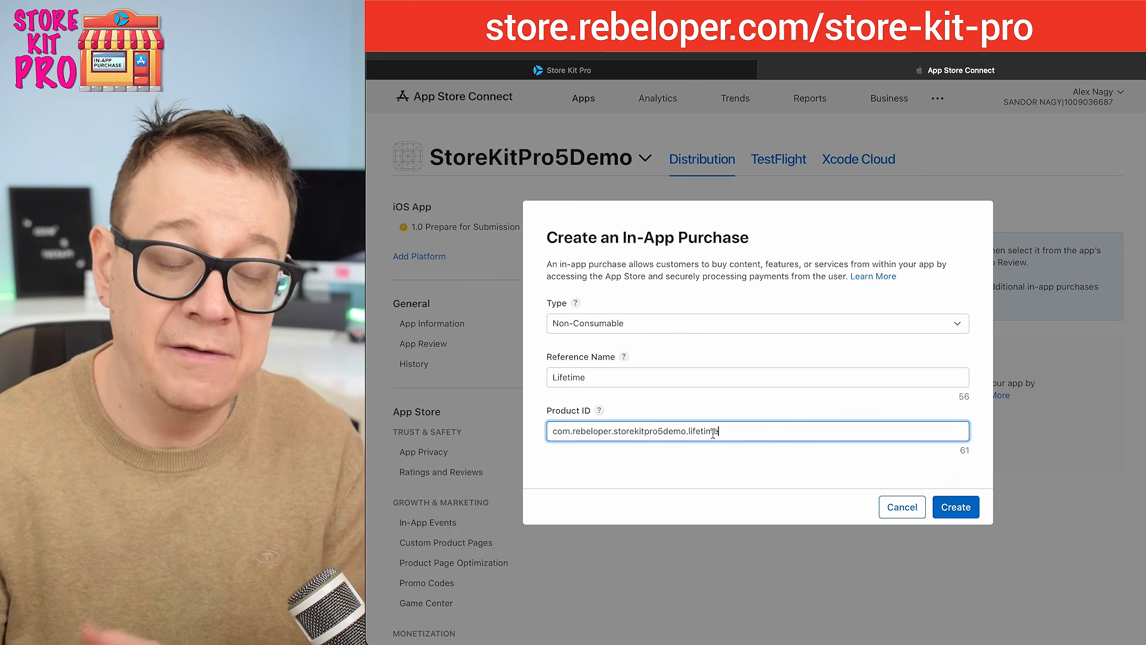
pyautogui.click(955, 509)
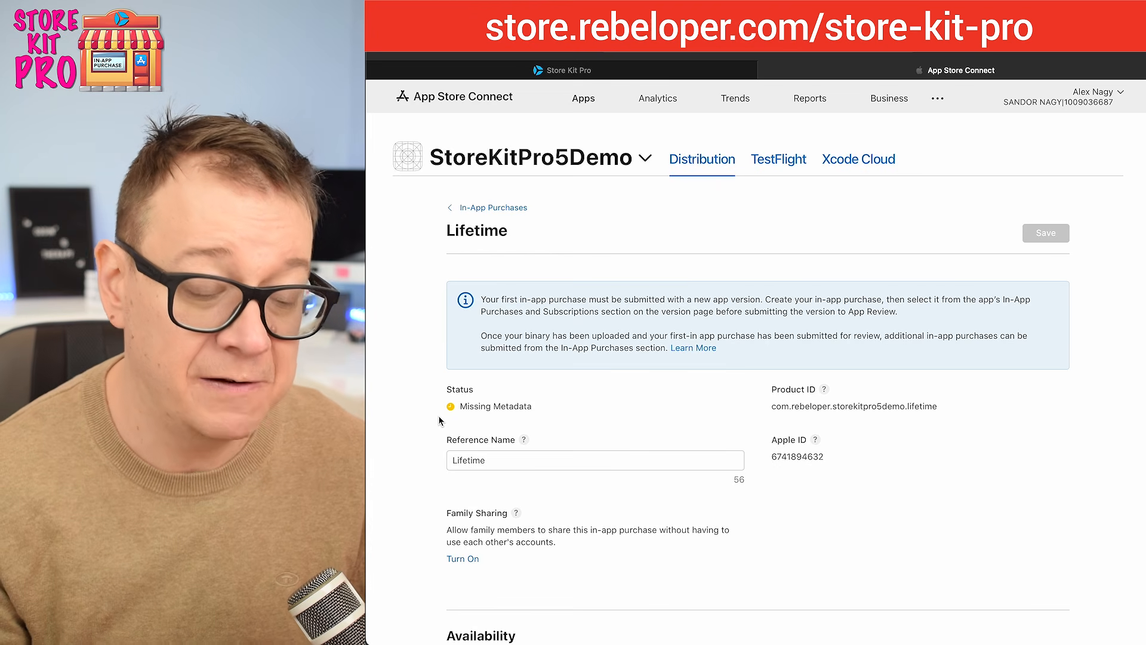
# Step: Set up the Lifetime purchase's availability for all countries and regions
pyautogui.scroll(-4, 439, 421)
pyautogui.scroll(-4, 439, 421)
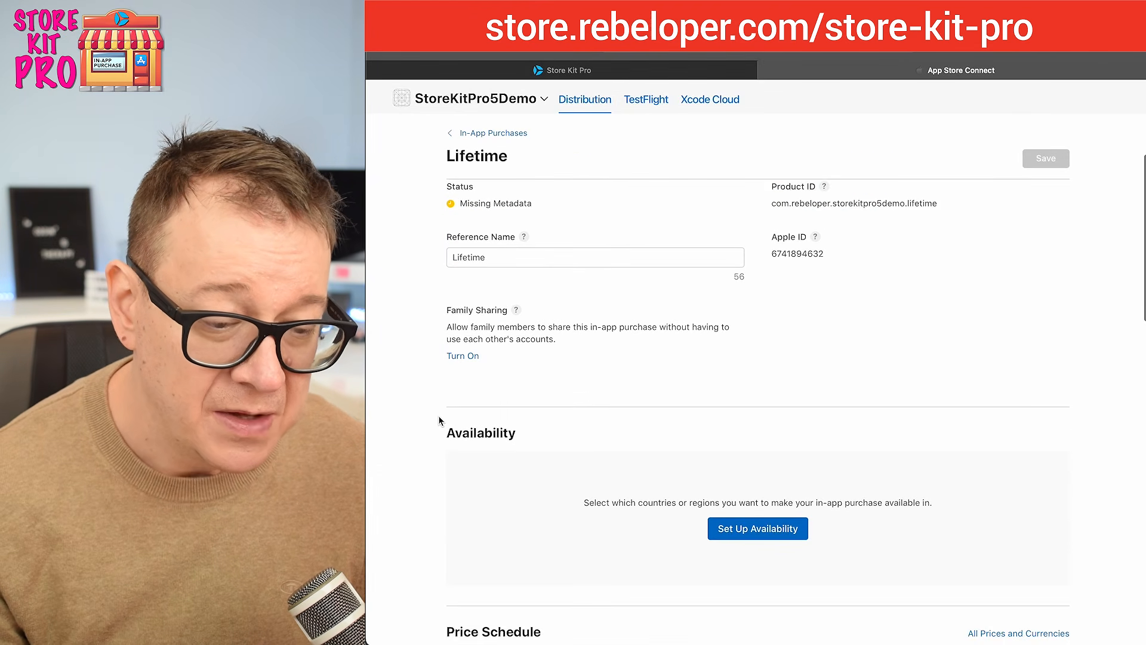
pyautogui.click(772, 424)
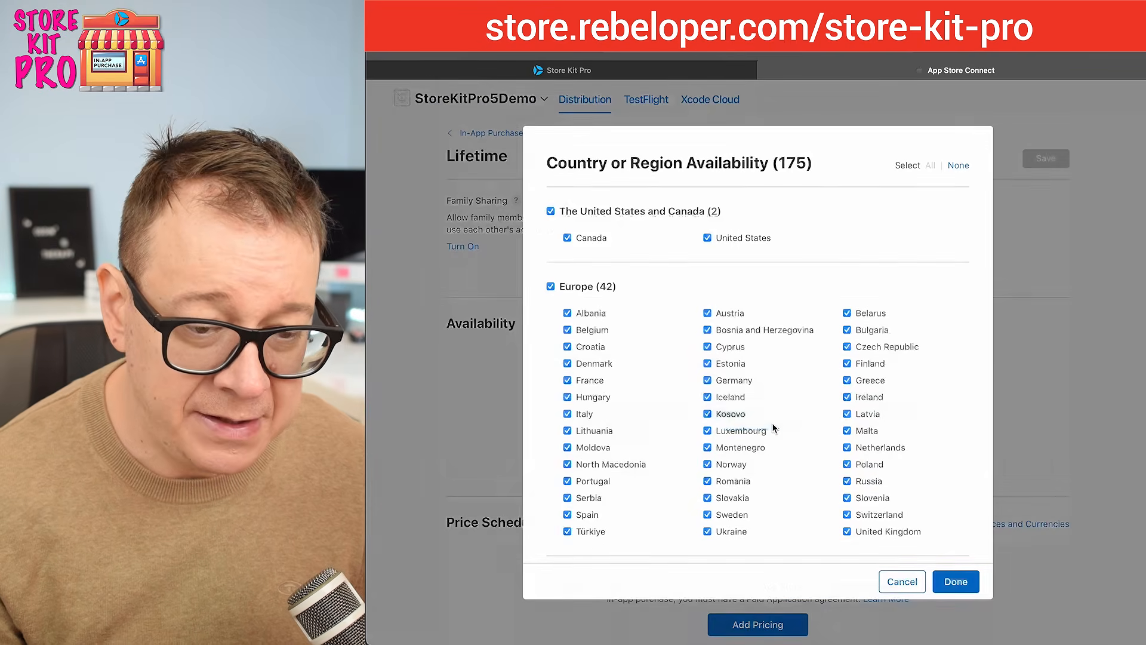
pyautogui.click(956, 582)
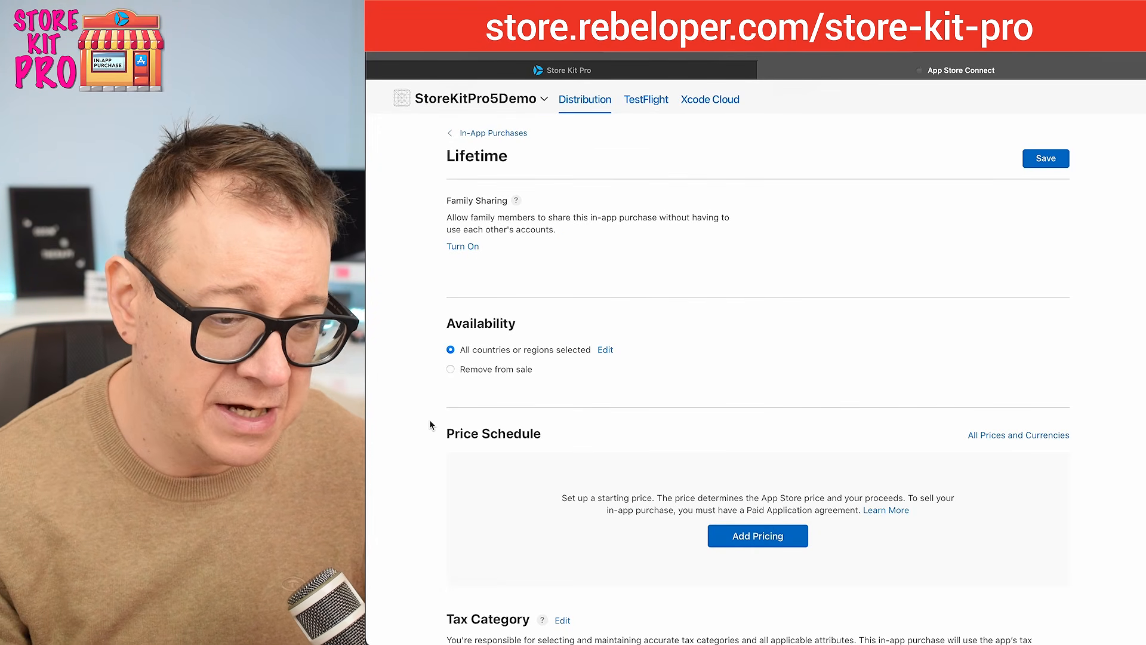
# Step: Add pricing for the Lifetime purchase with United States (USD) as base at $49.99, matching Xcode, and confirm the comparable regional prices
pyautogui.scroll(-5, 434, 411)
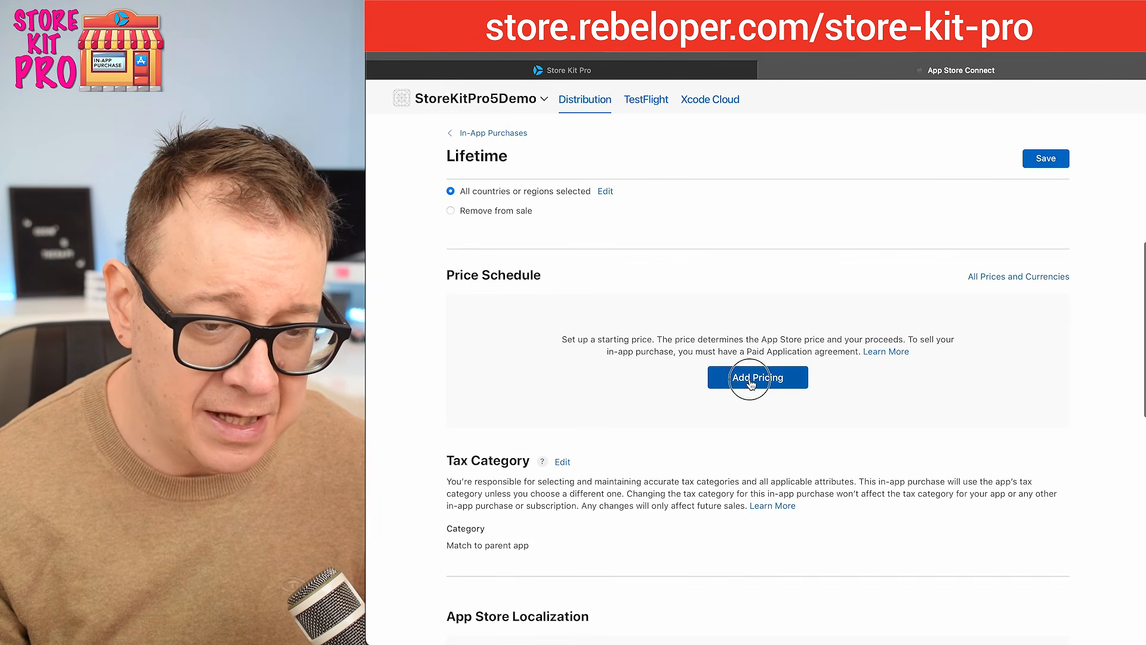
pyautogui.click(750, 378)
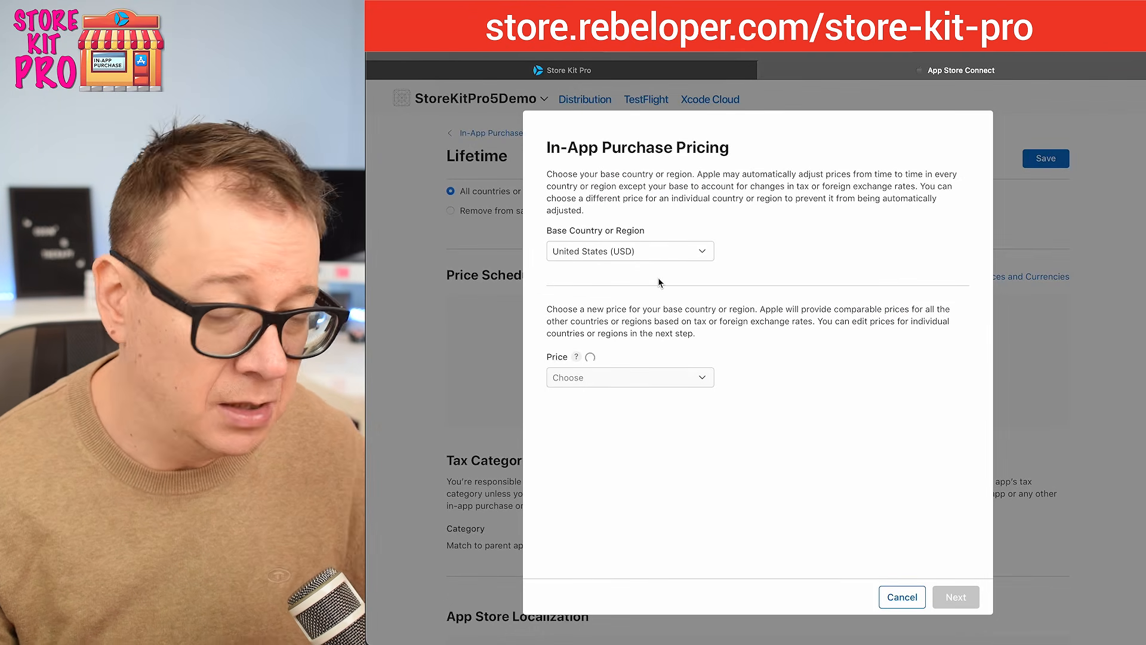
pyautogui.click(703, 378)
pyautogui.click(453, 340)
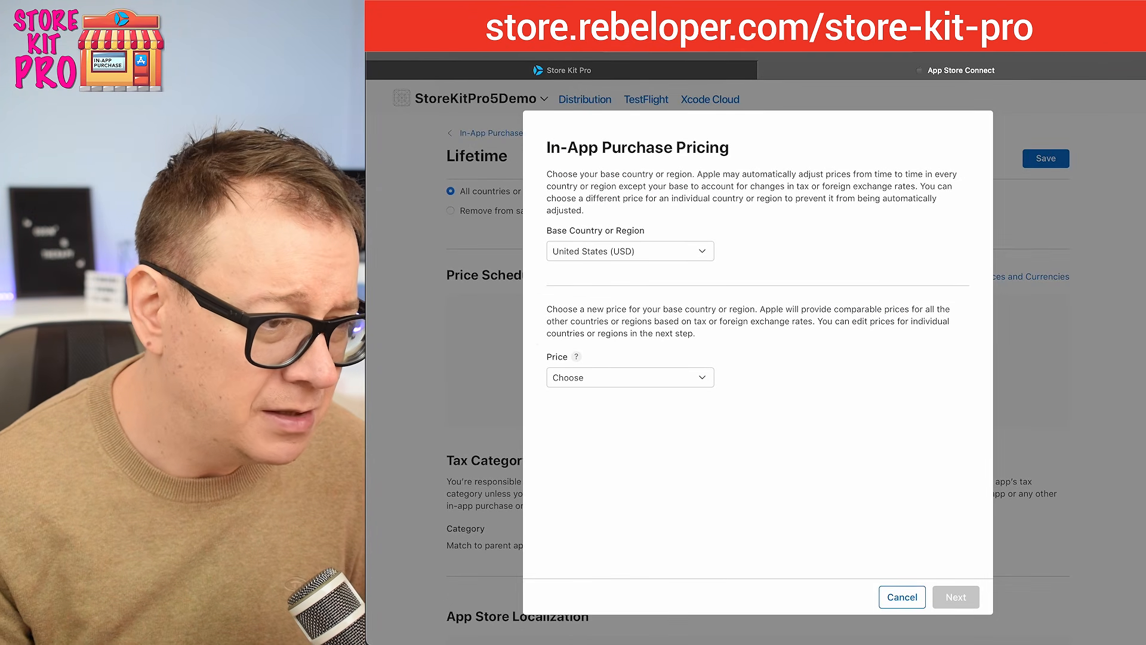
pyautogui.press('super+Tab')
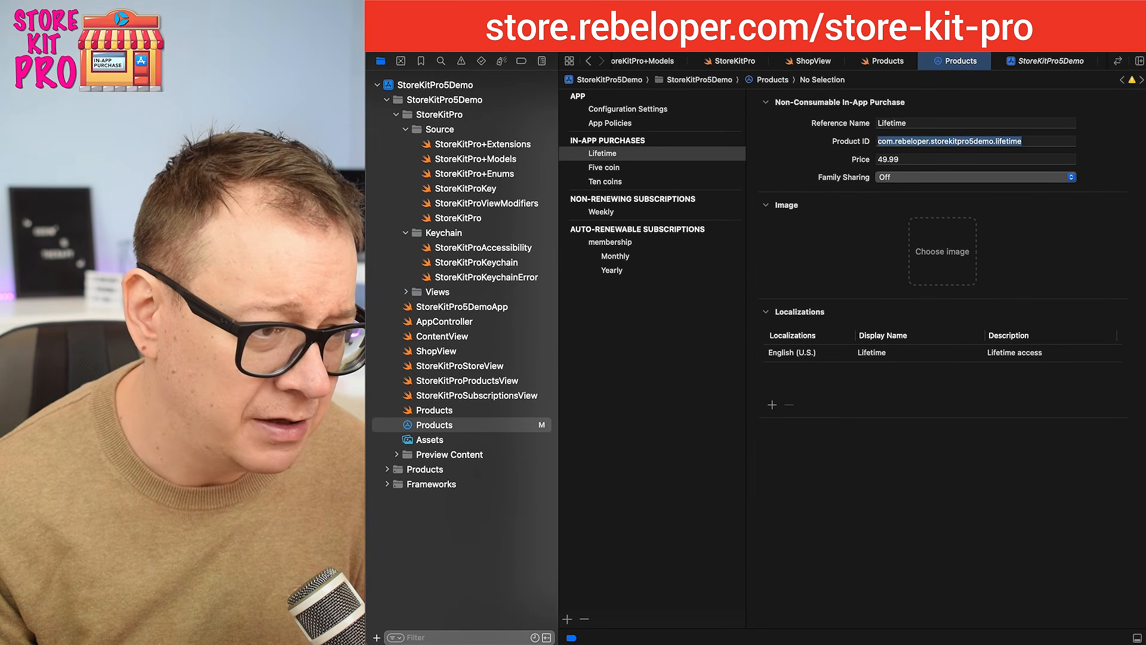
pyautogui.press('super+Tab')
pyautogui.click(707, 381)
pyautogui.scroll(-10, 662, 525)
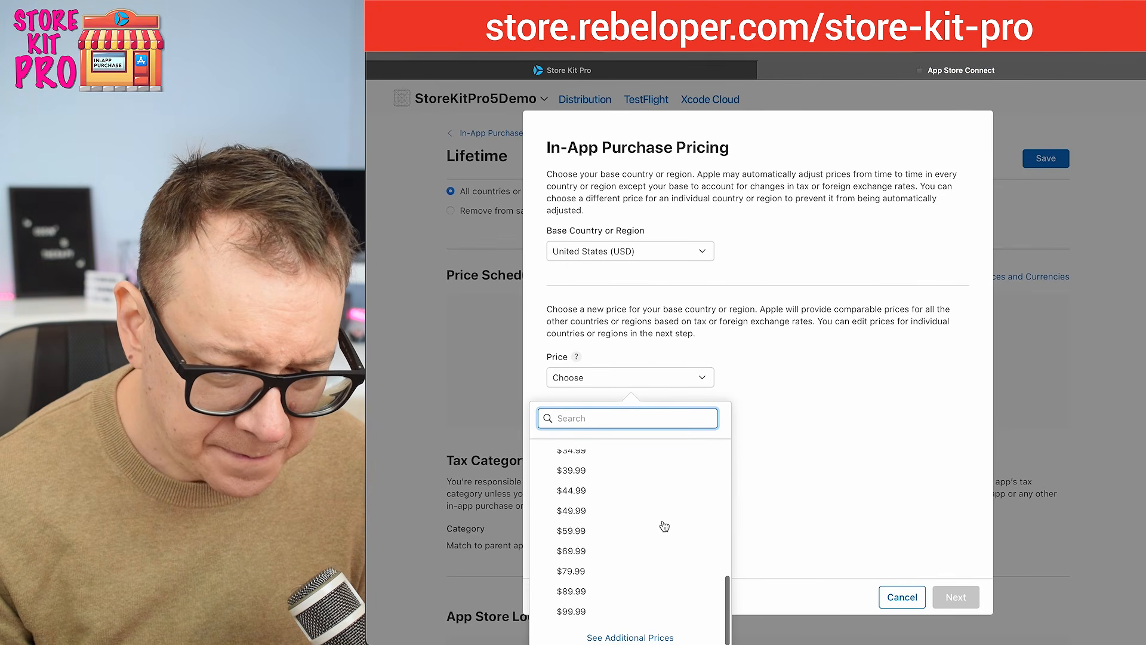
pyautogui.click(601, 512)
pyautogui.click(963, 598)
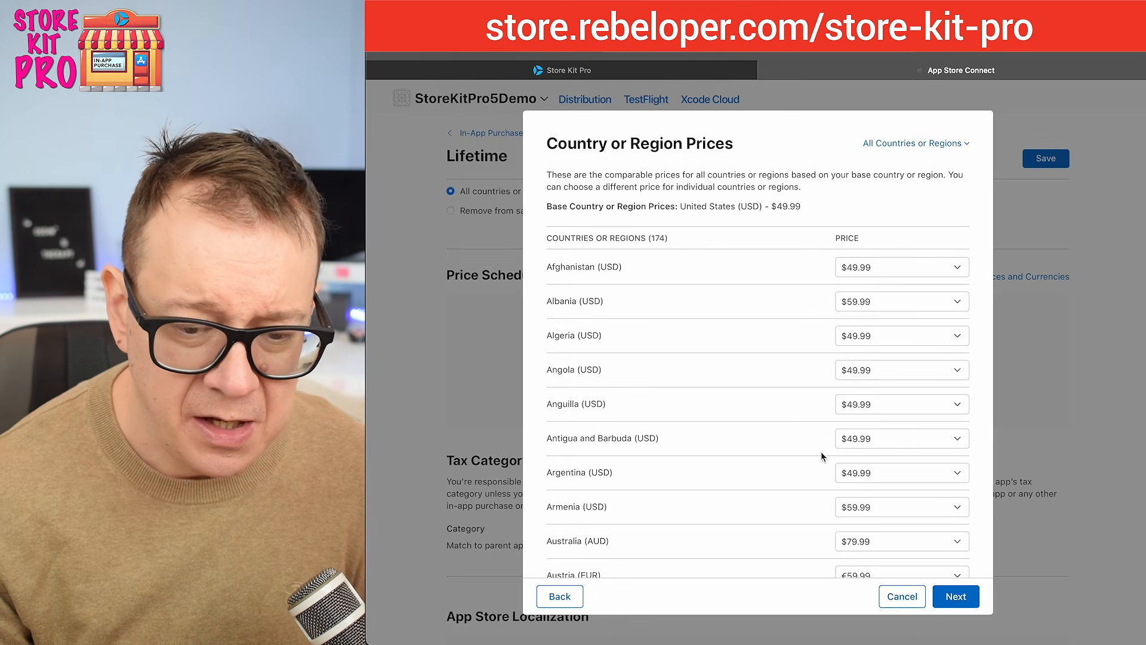
pyautogui.click(954, 597)
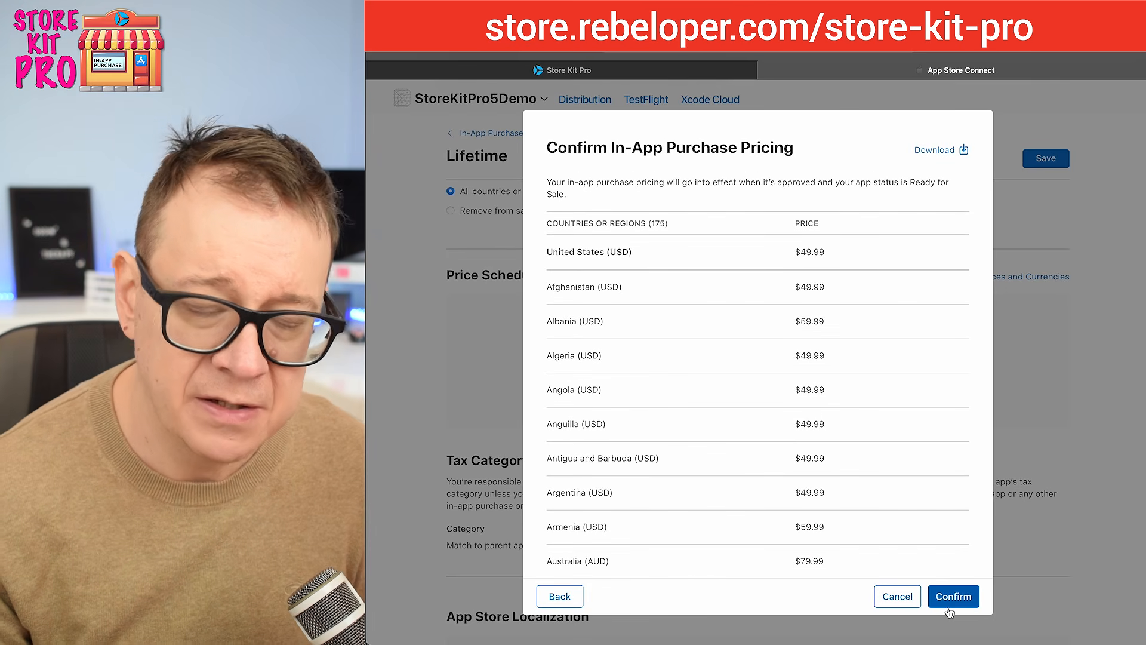
pyautogui.click(954, 597)
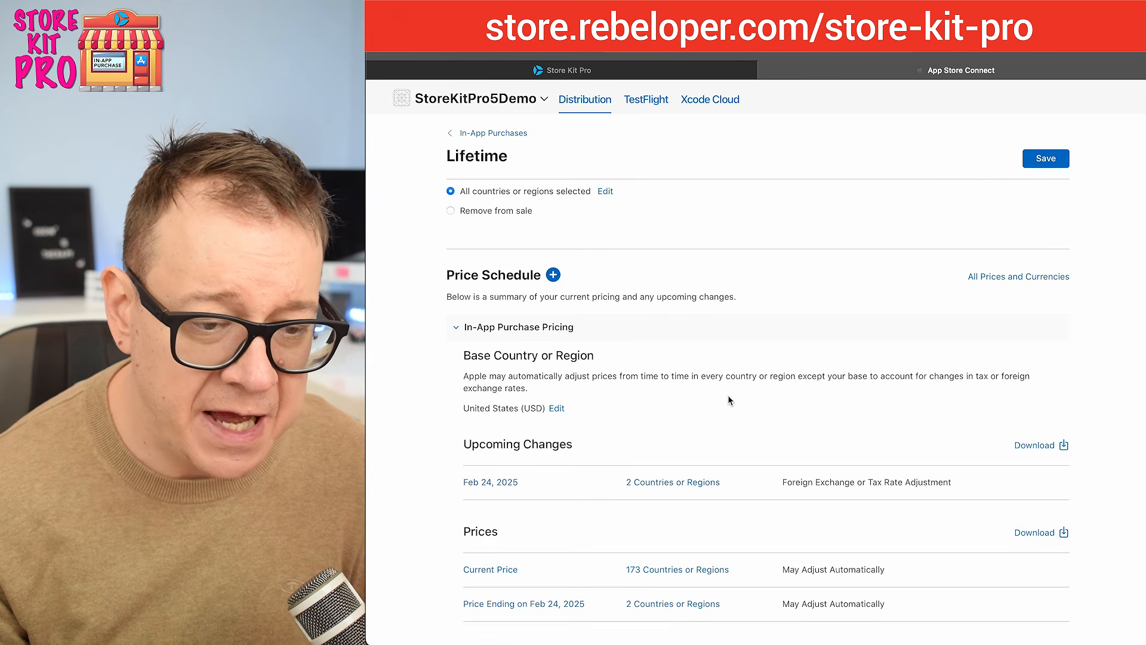
# Step: Create an English (U.S.) App Store localization with display name "Lifetime" and description "Lifetime access.", based on the localization in Xcode
pyautogui.scroll(-10, 449, 378)
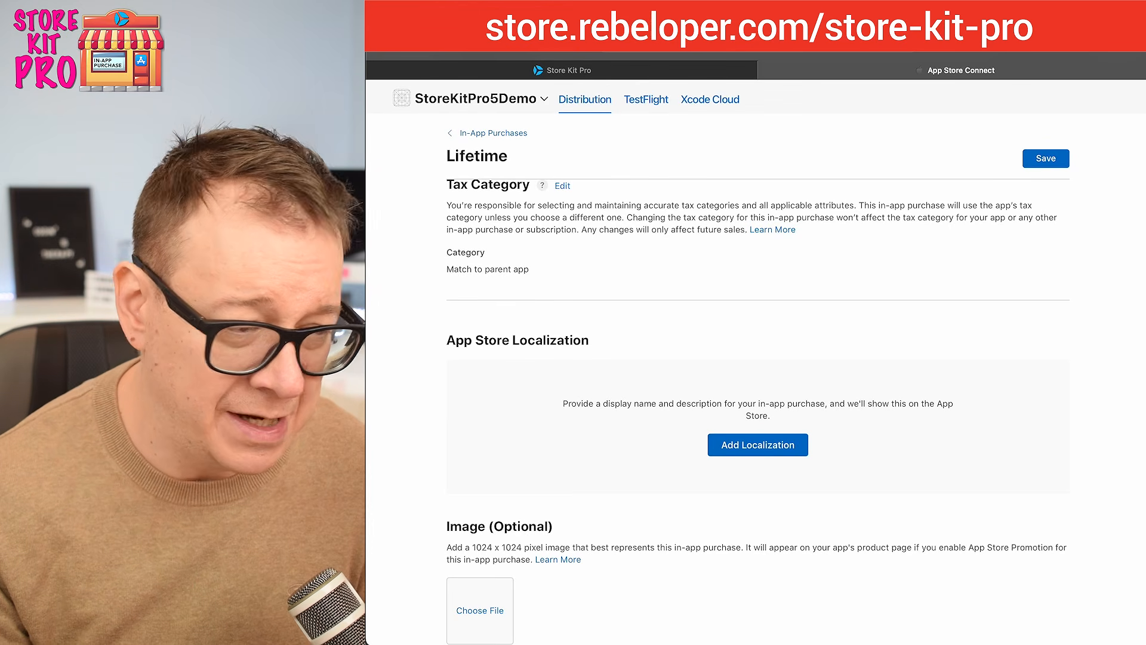
pyautogui.press('super+Tab')
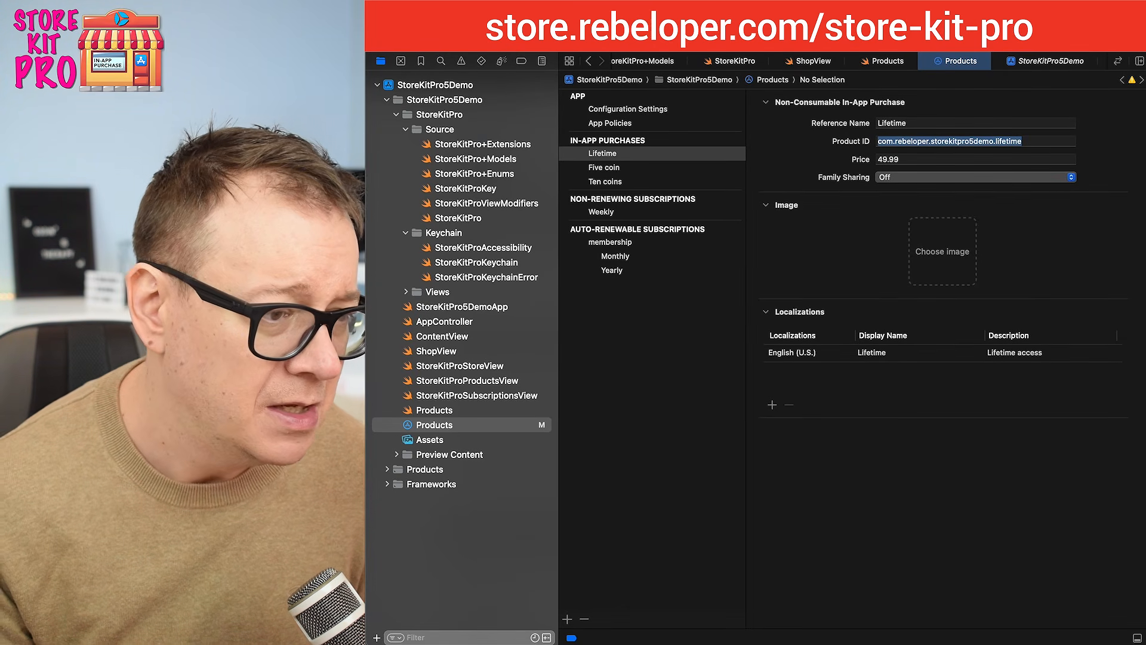
pyautogui.press('super+Tab')
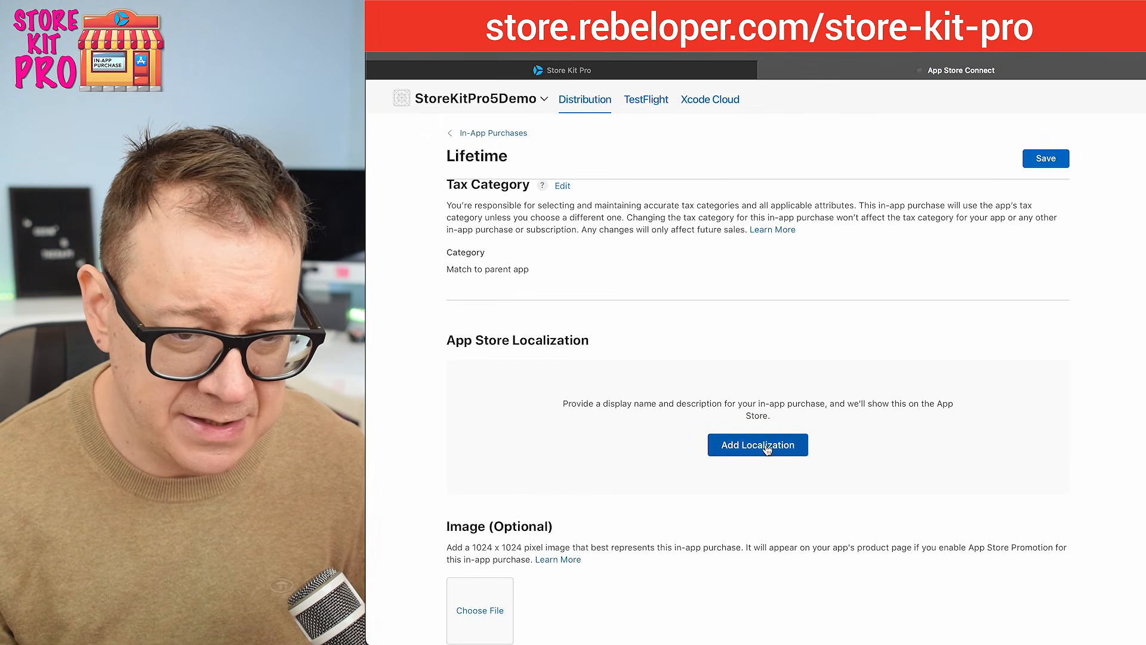
pyautogui.click(764, 447)
pyautogui.click(621, 369)
pyautogui.write('L')
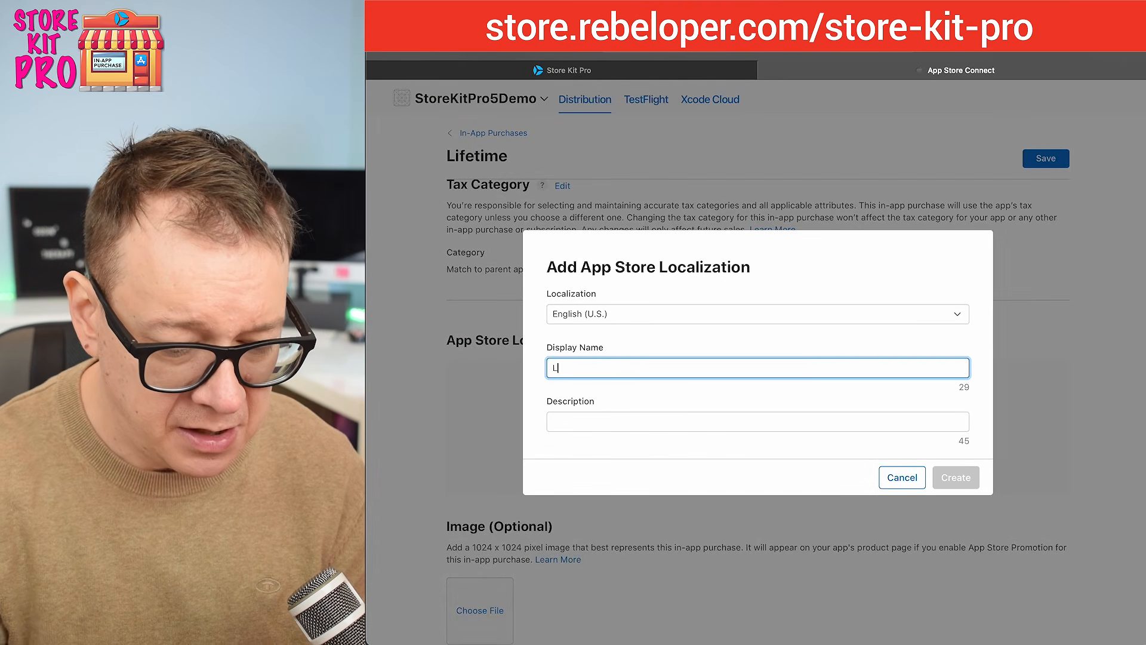
pyautogui.write('ifetime')
pyautogui.click(594, 418)
pyautogui.write('Lifetime')
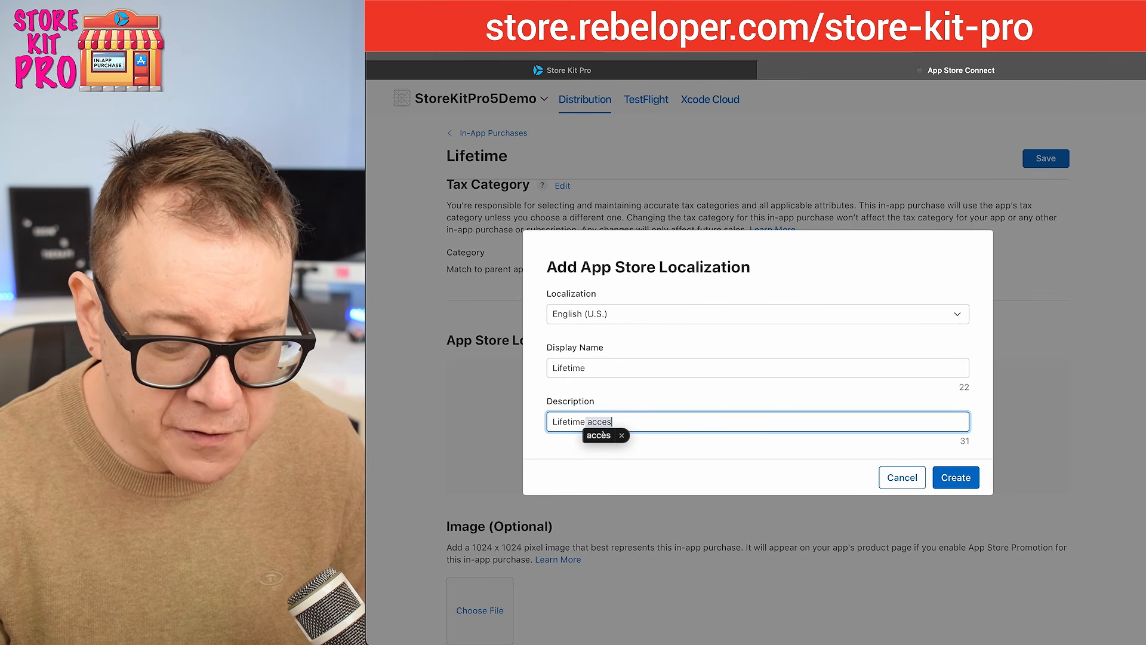
pyautogui.write(' access.')
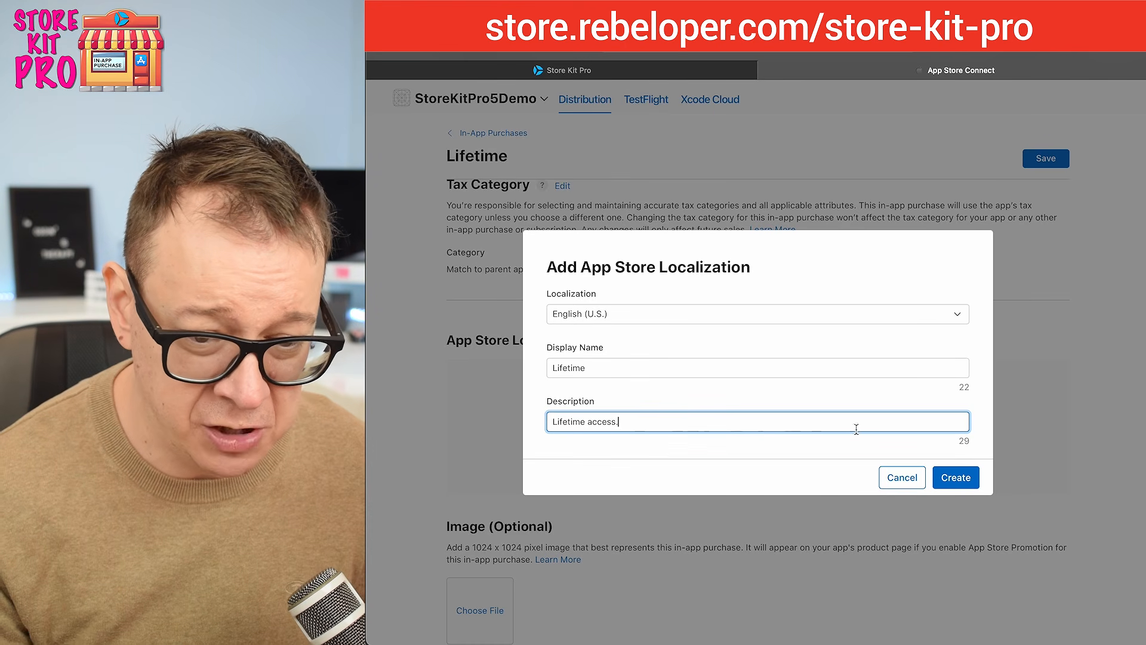
pyautogui.click(956, 479)
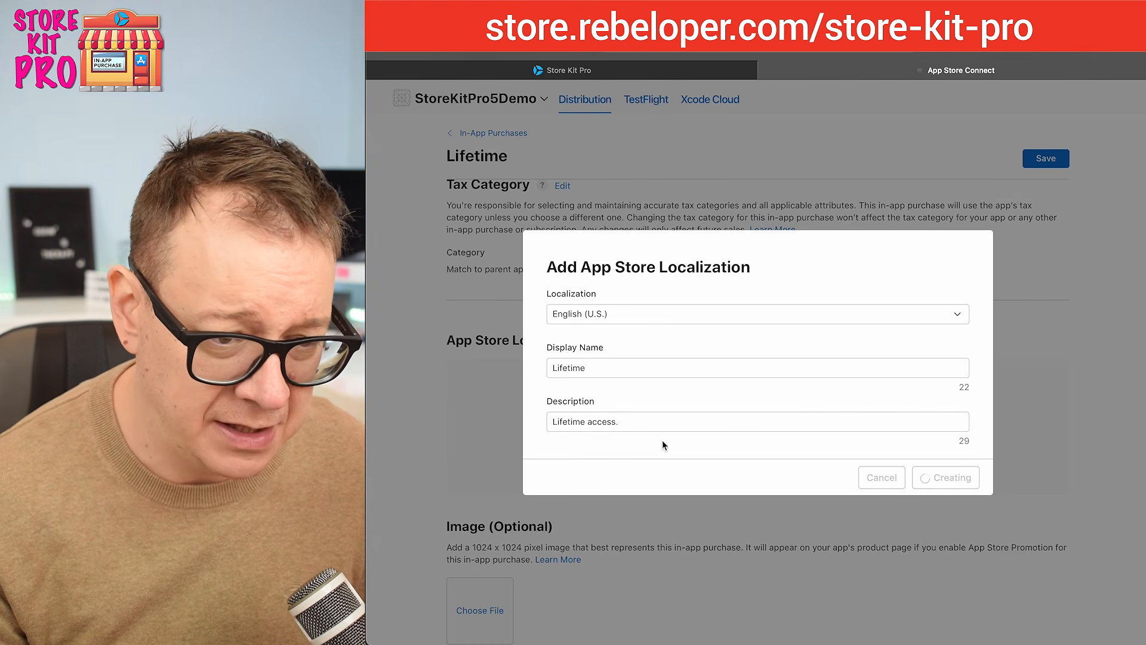
# Step: Switch to Xcode, run the app in the simulator, open its Shop screen and save a screenshot of it
pyautogui.scroll(-10, 435, 406)
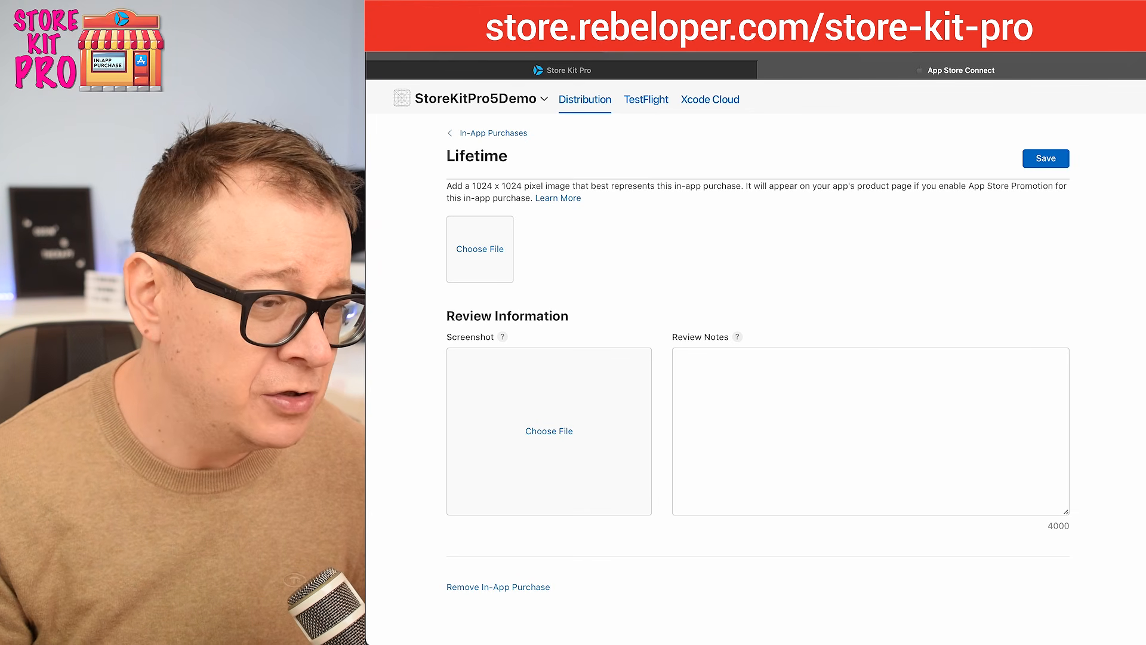
pyautogui.press('super+Tab')
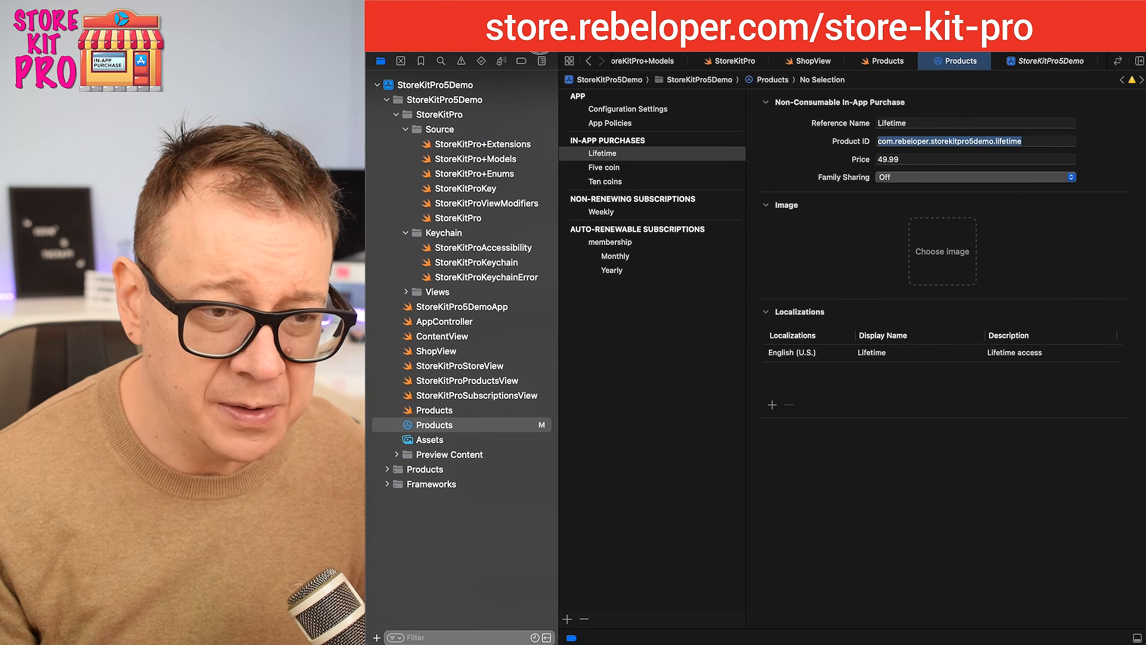
pyautogui.press('super+r')
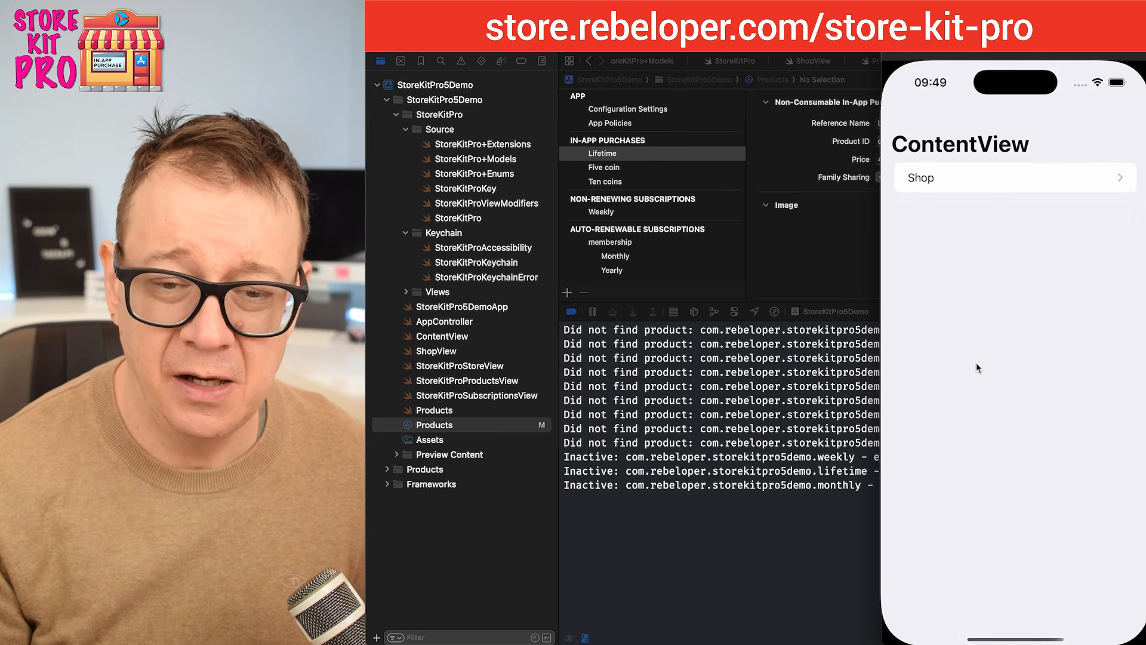
pyautogui.click(939, 177)
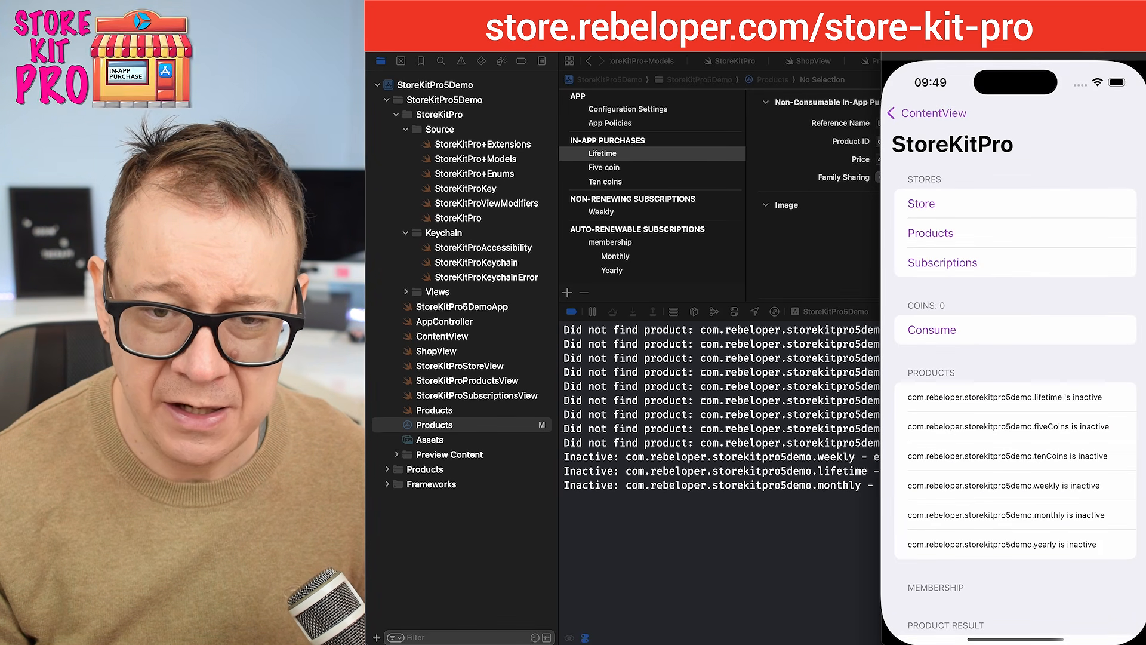
pyautogui.press('super+s')
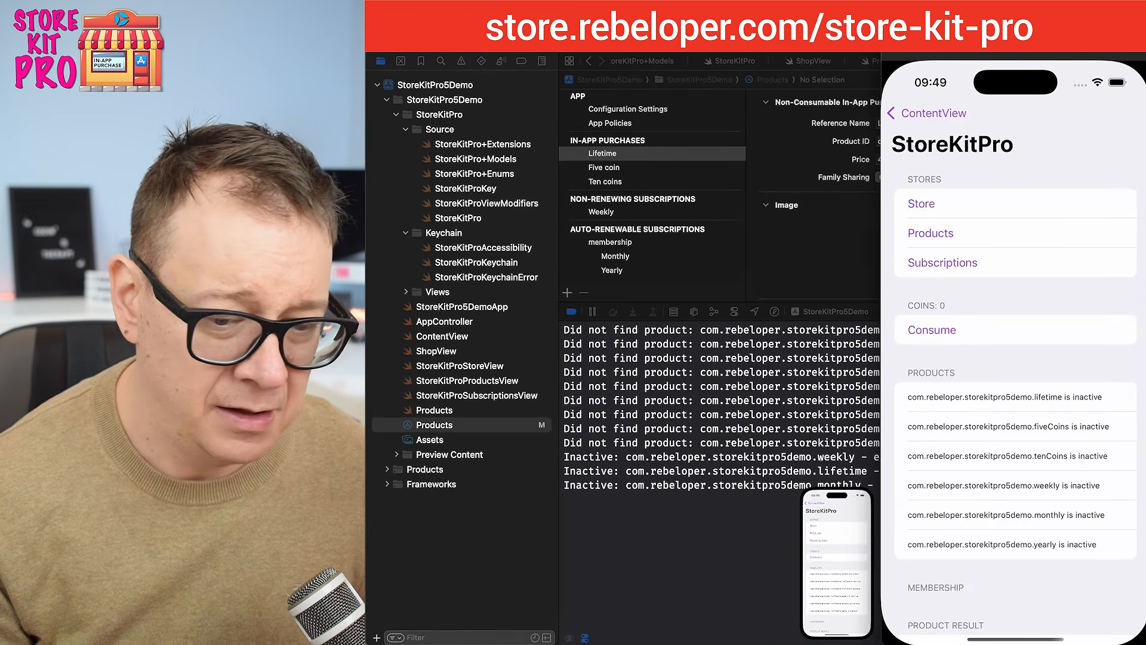
# Step: Add the simulator screenshot from the Finder's Desktop folder as the Lifetime purchase's review screenshot in App Store Connect
pyautogui.press('super+Tab')
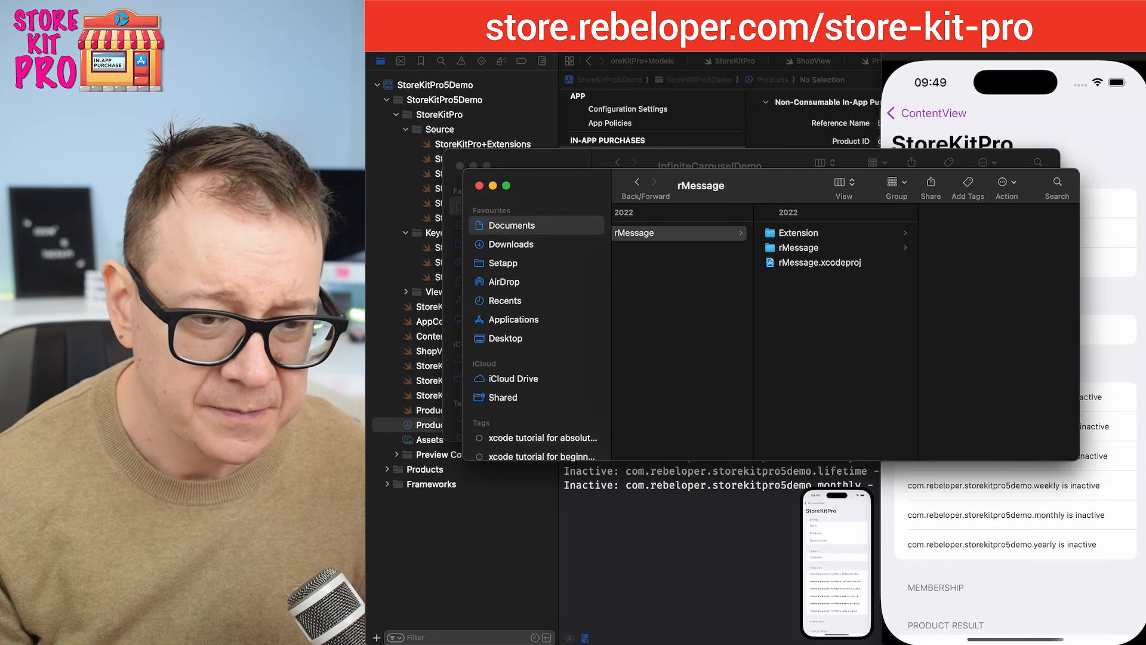
pyautogui.click(529, 339)
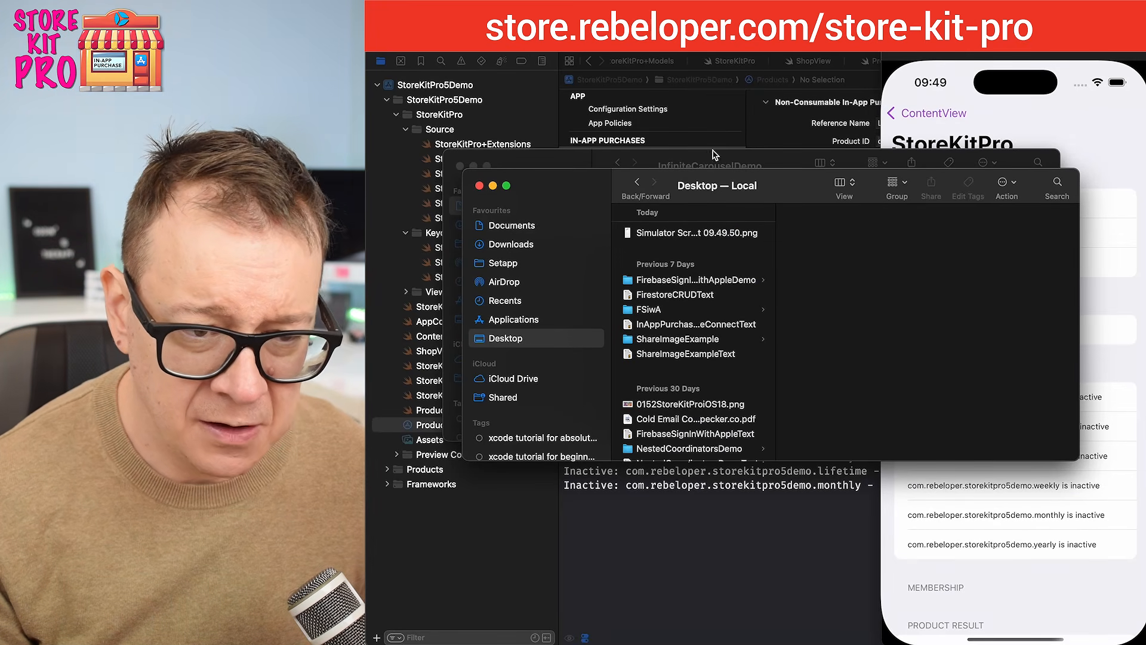
pyautogui.press('super+Tab')
pyautogui.press('super+Tab')
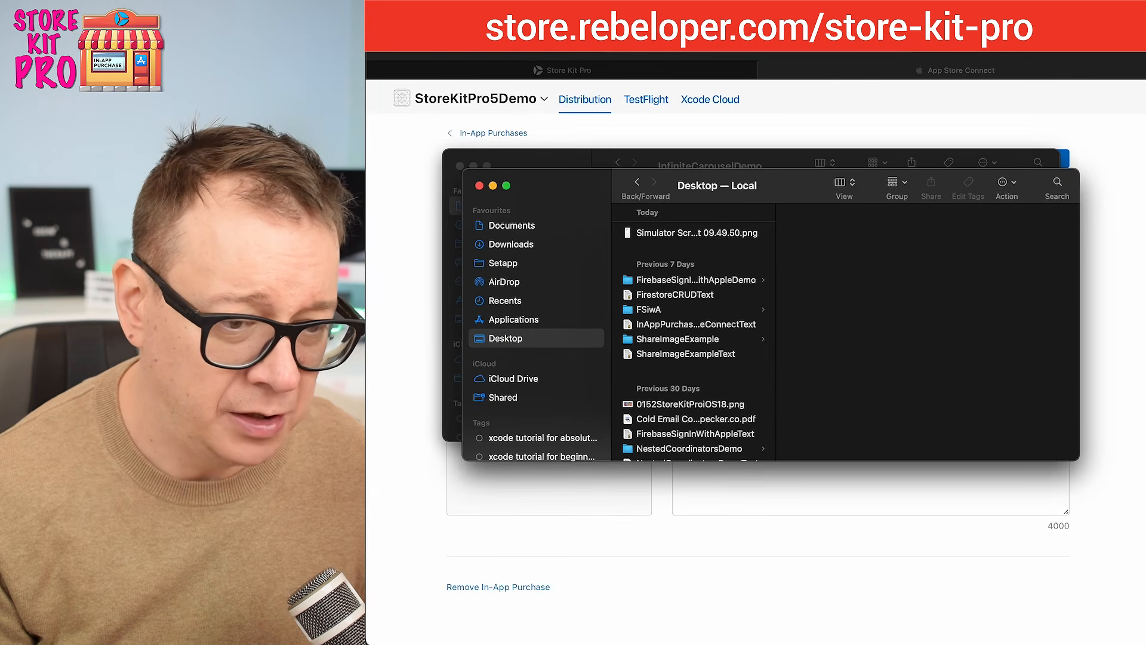
pyautogui.moveTo(651, 234); pyautogui.dragTo(540, 484)
pyautogui.click(421, 445)
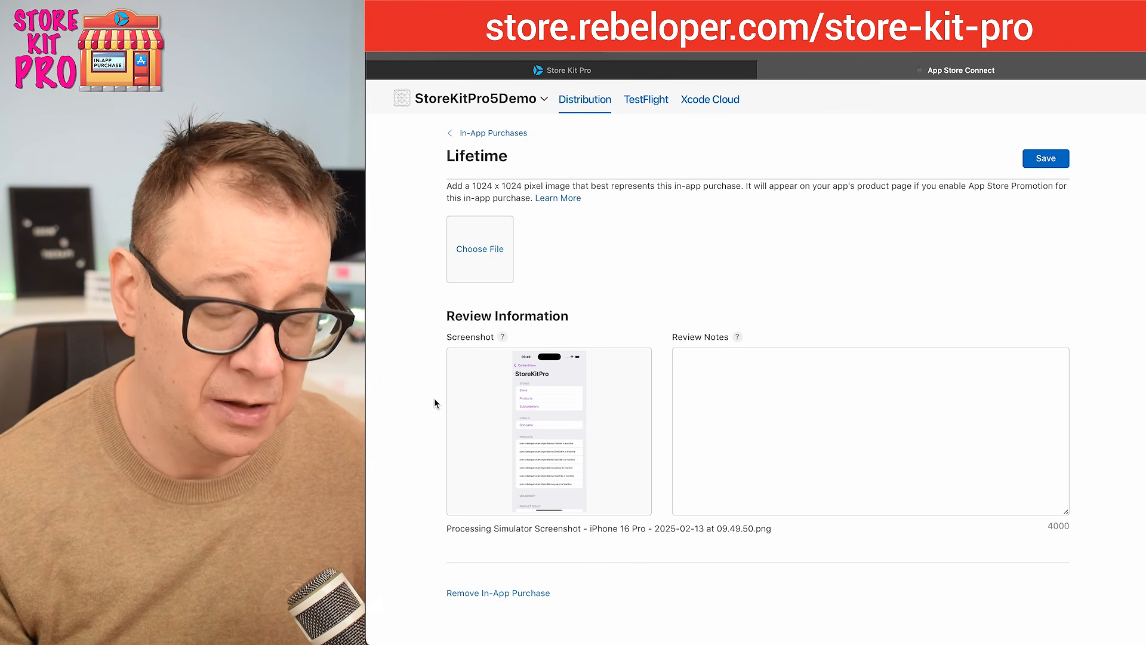
# Step: Save the Lifetime purchase, check its status and return to the In-App Purchases list
pyautogui.click(1054, 160)
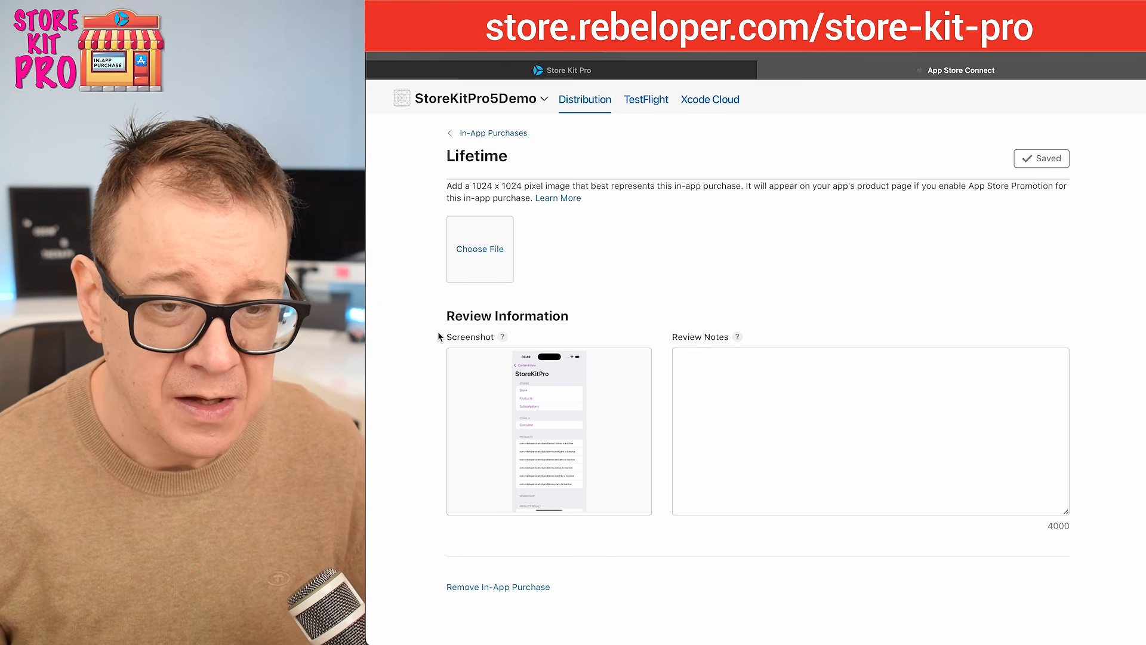
pyautogui.scroll(15, 439, 336)
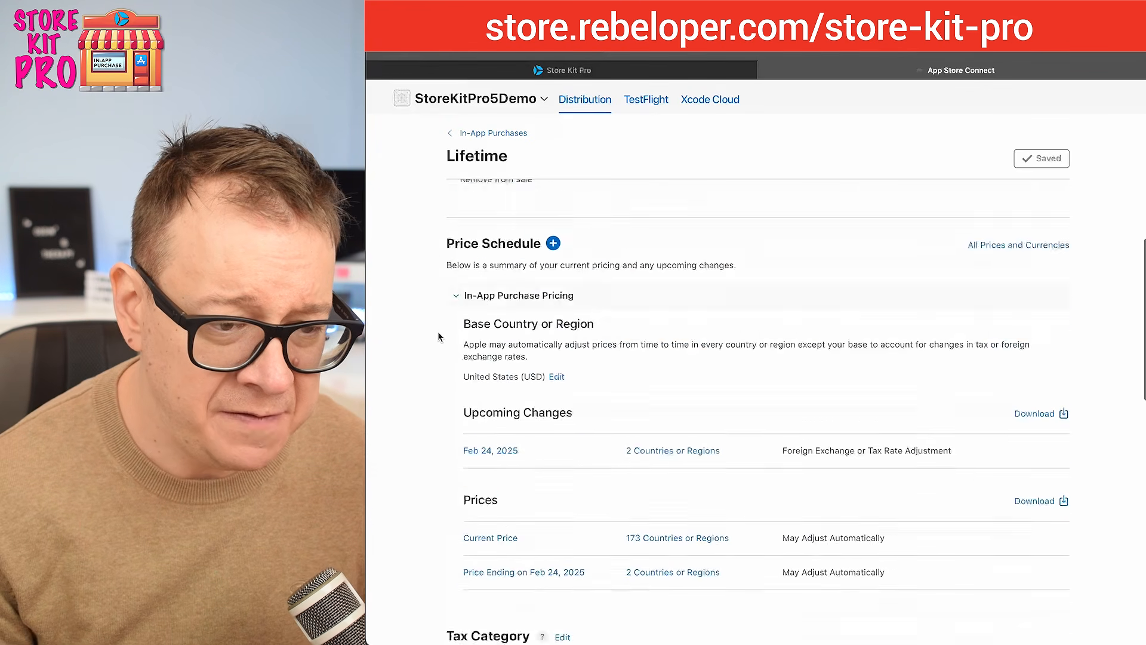
pyautogui.scroll(5, 438, 332)
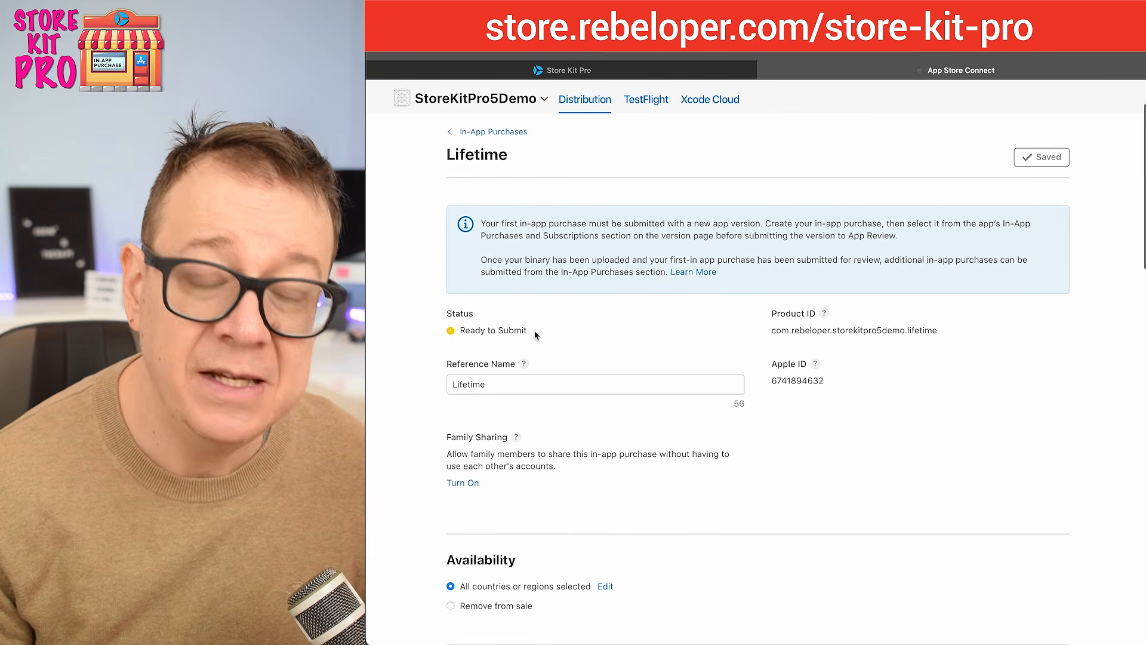
pyautogui.click(483, 133)
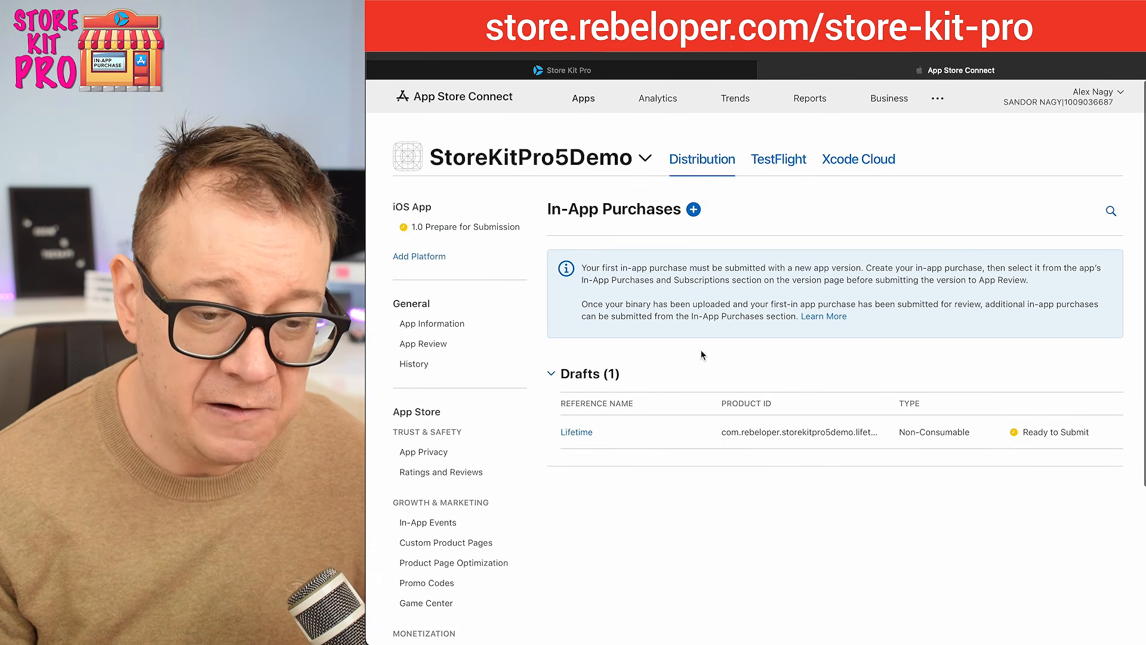
# Step: Switch to Xcode and select the Products StoreKit configuration file in the project
pyautogui.press('super+Tab')
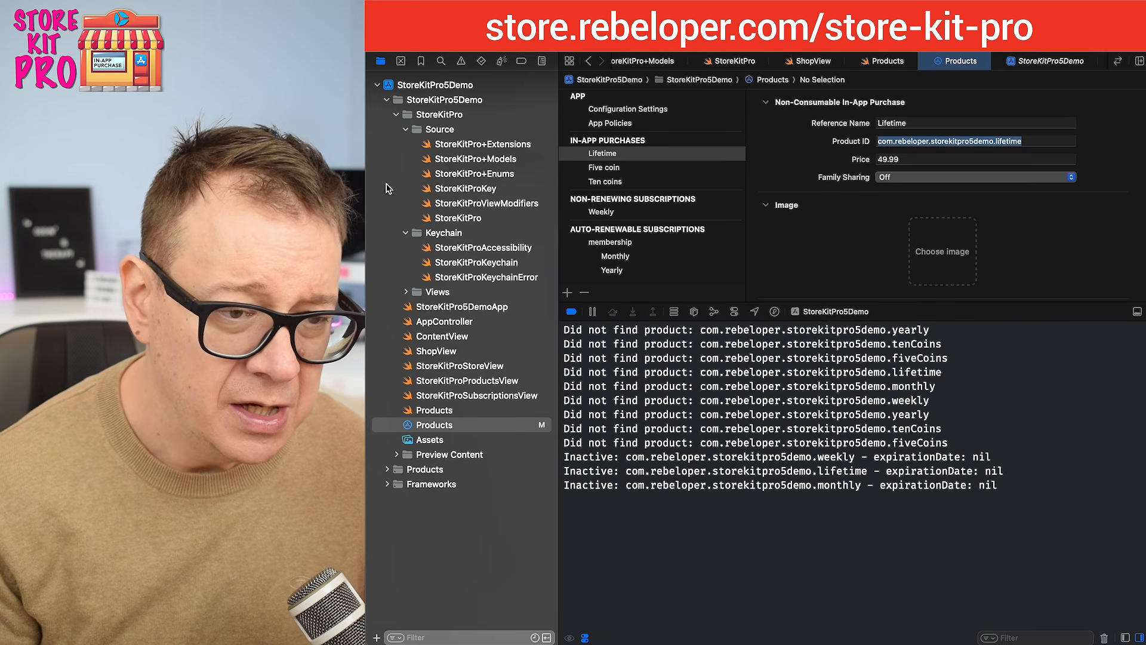
pyautogui.click(474, 425)
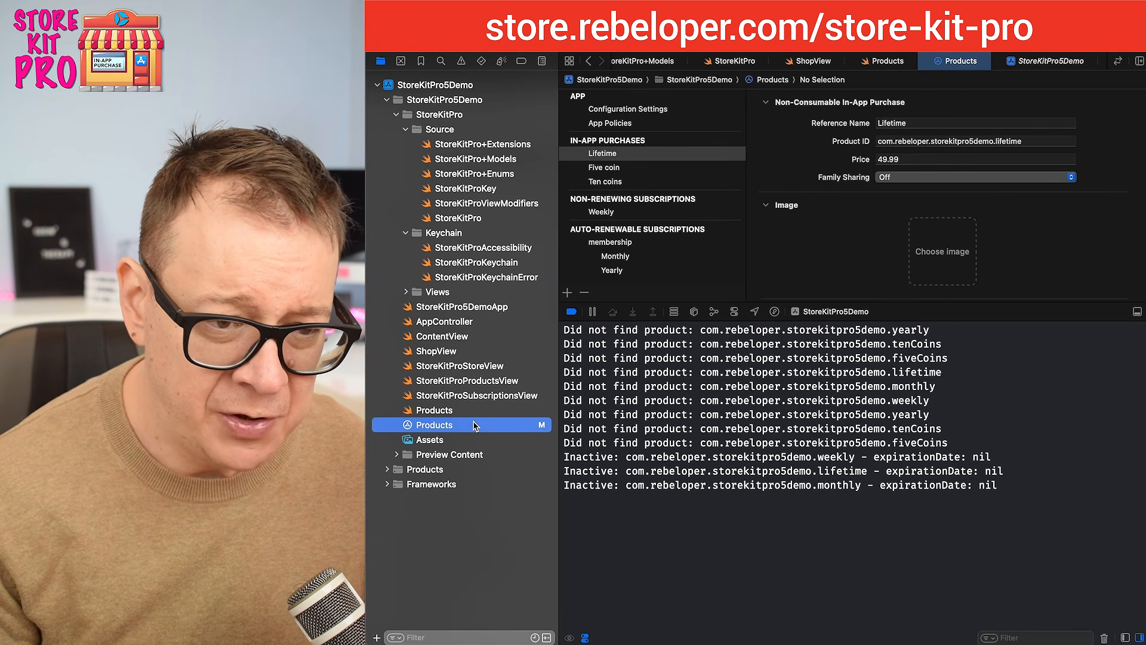